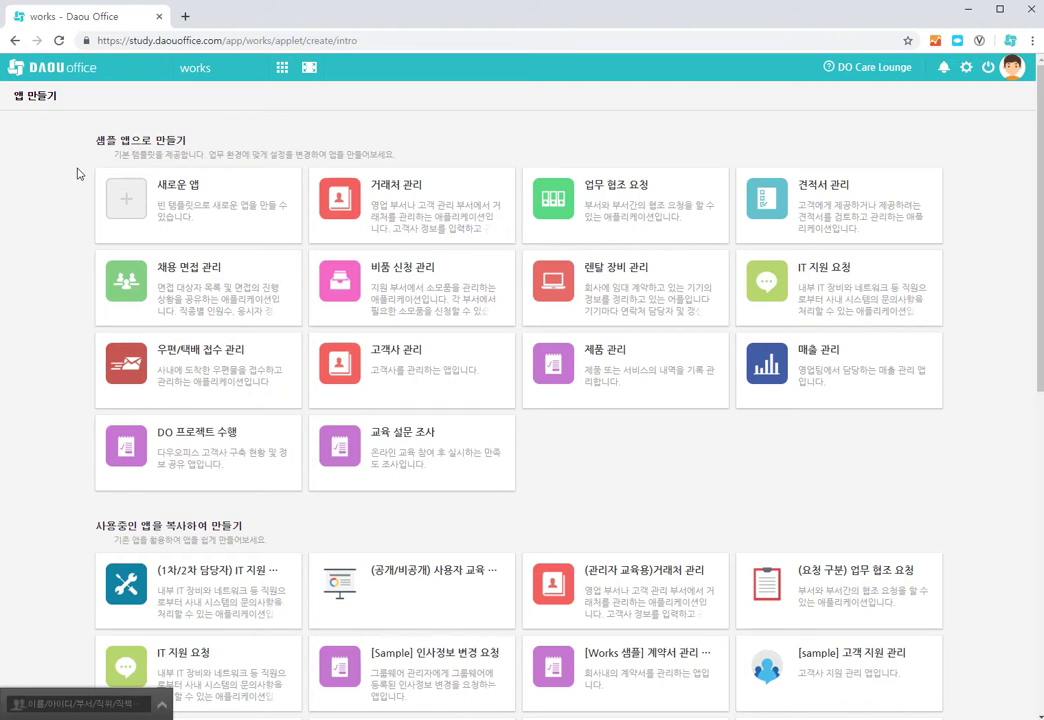
Start from the 거래처 관리 sample, append (실습) to the app name, and create the app
click(388, 214)
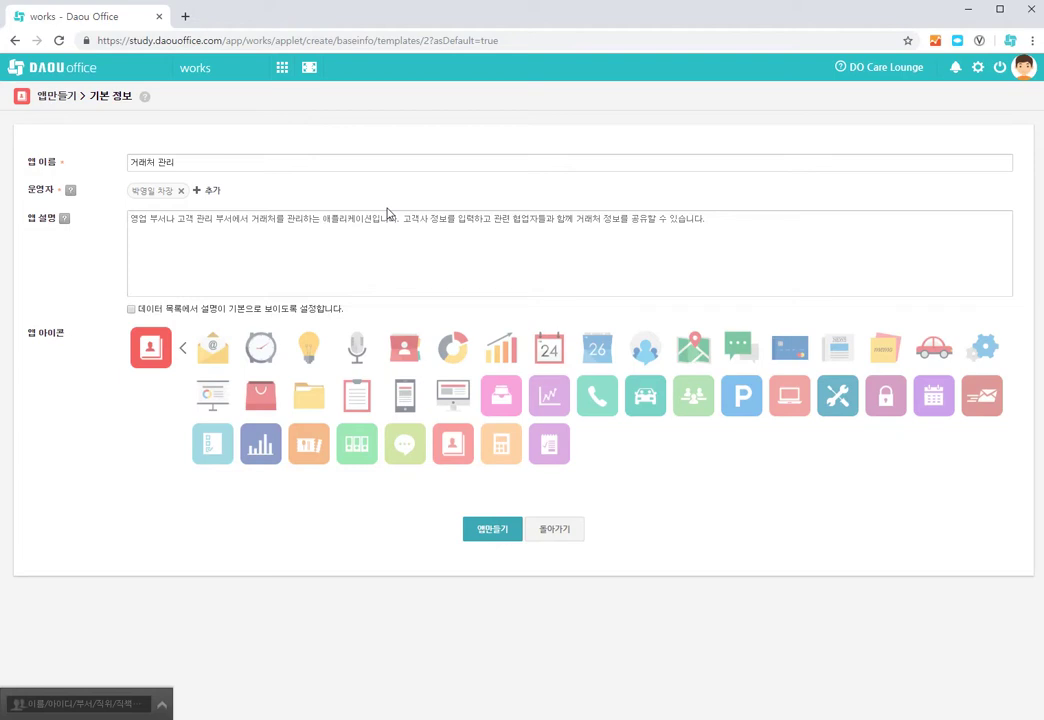
click(213, 163)
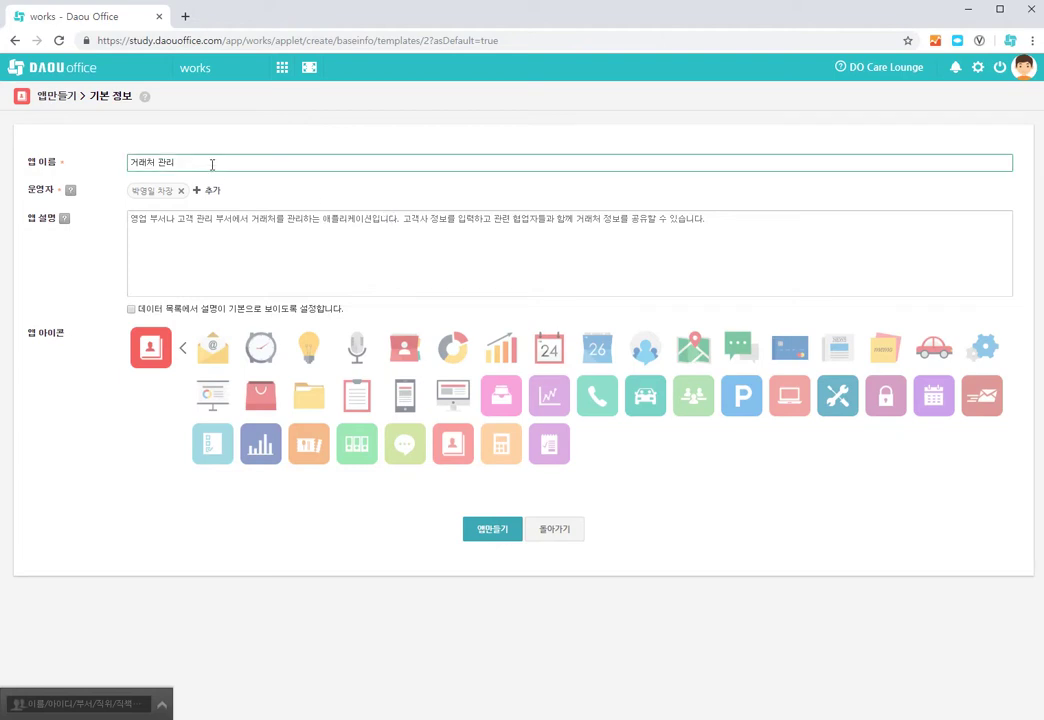
text(()
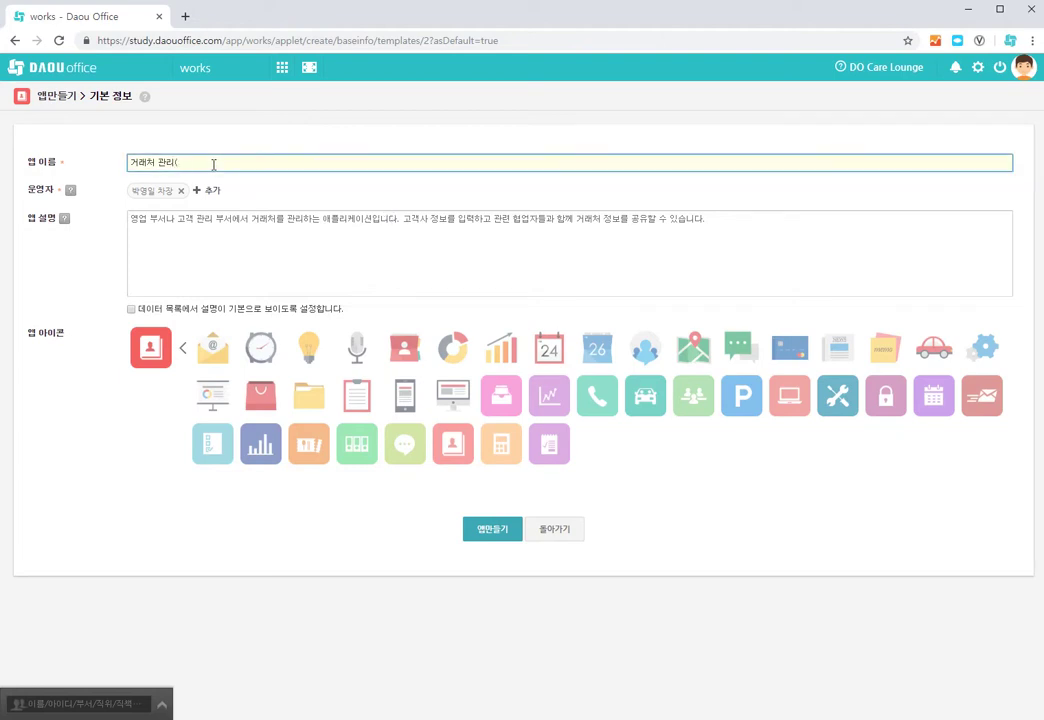
text(샘스)
text(습))
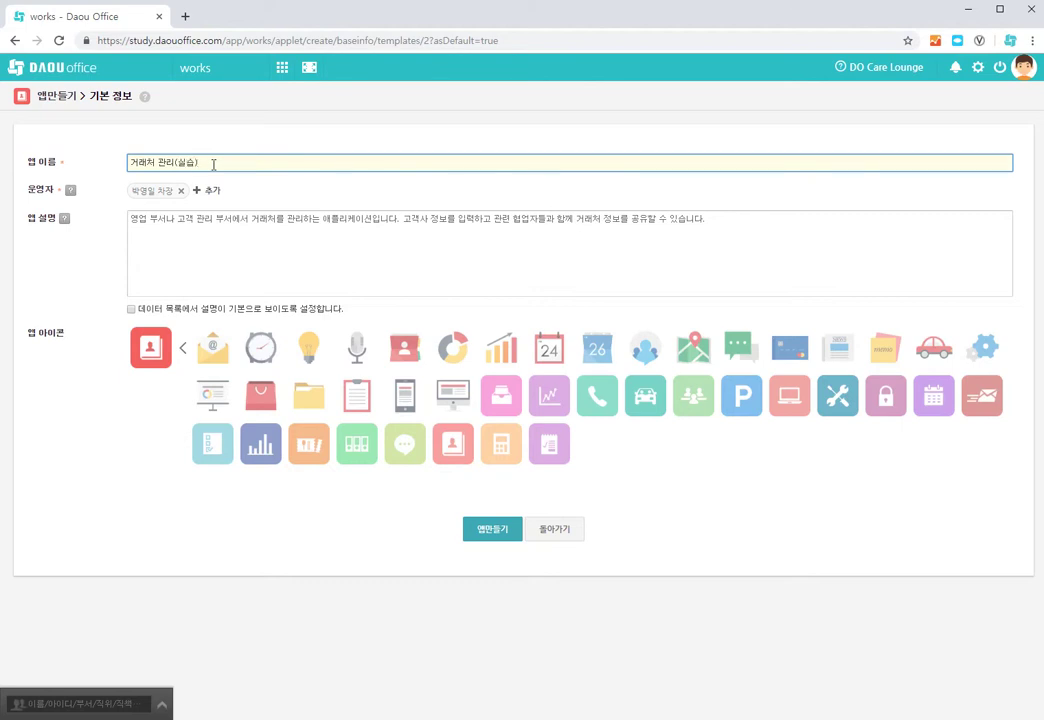
click(500, 540)
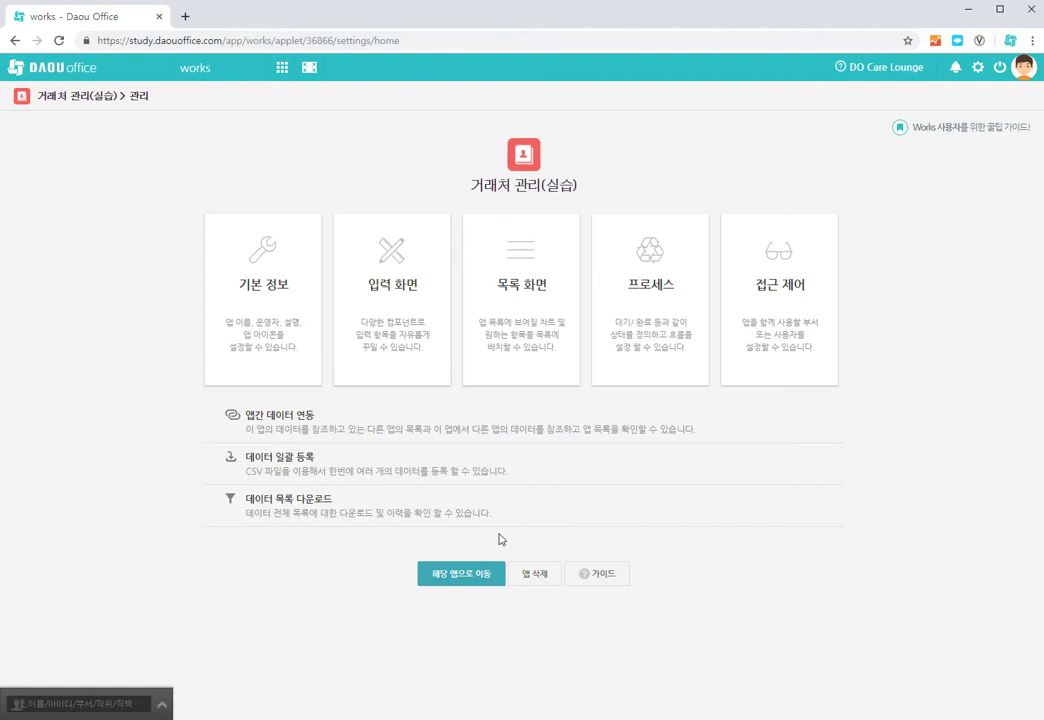
Open the 입력 화면 editor from the app's 관리 page
click(397, 355)
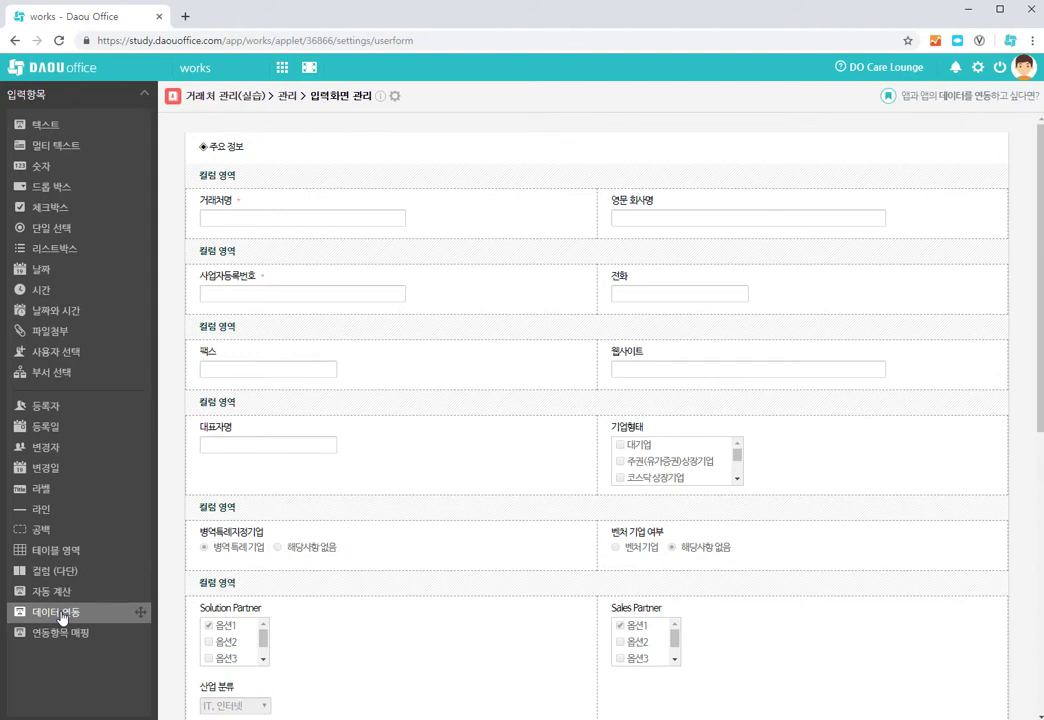
Drop a 데이터 연동 field above 주요 정보 and select it to show its properties
drag(61, 617, 246, 155)
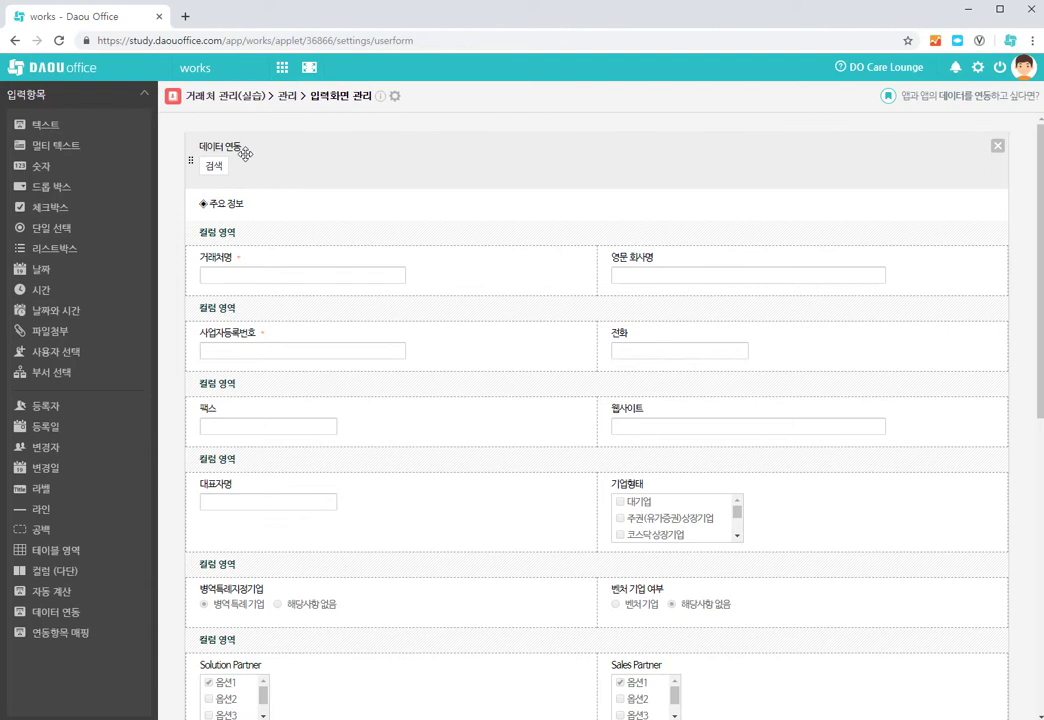
click(244, 153)
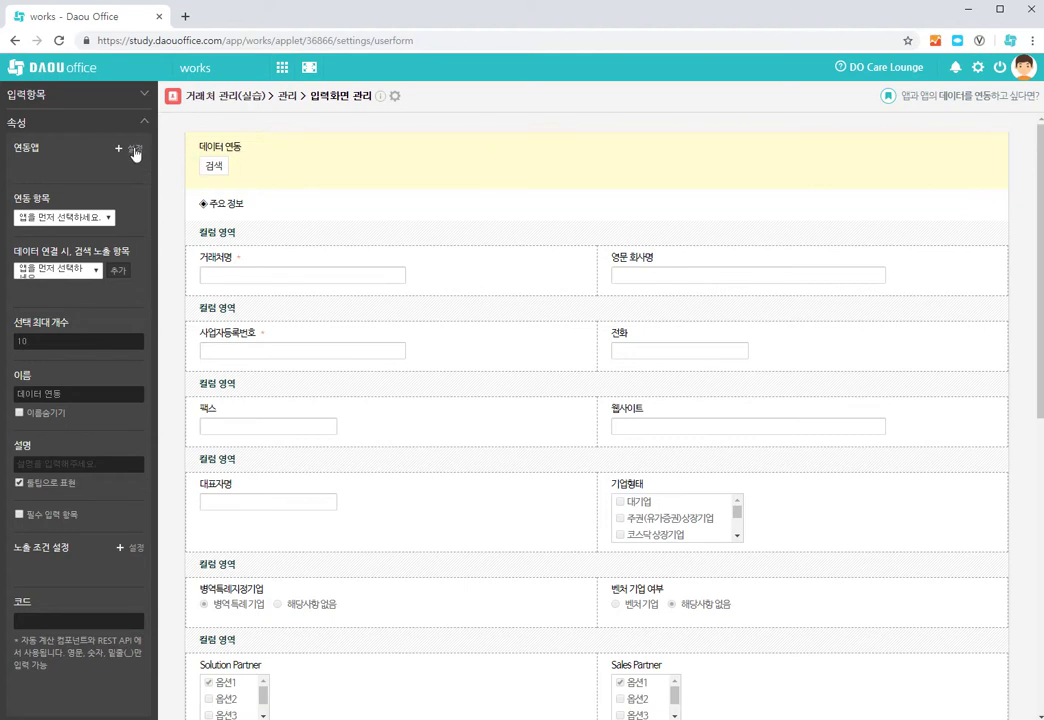
Search apps for 고객사 and set 고객사 LIST as the field's linked app
click(135, 151)
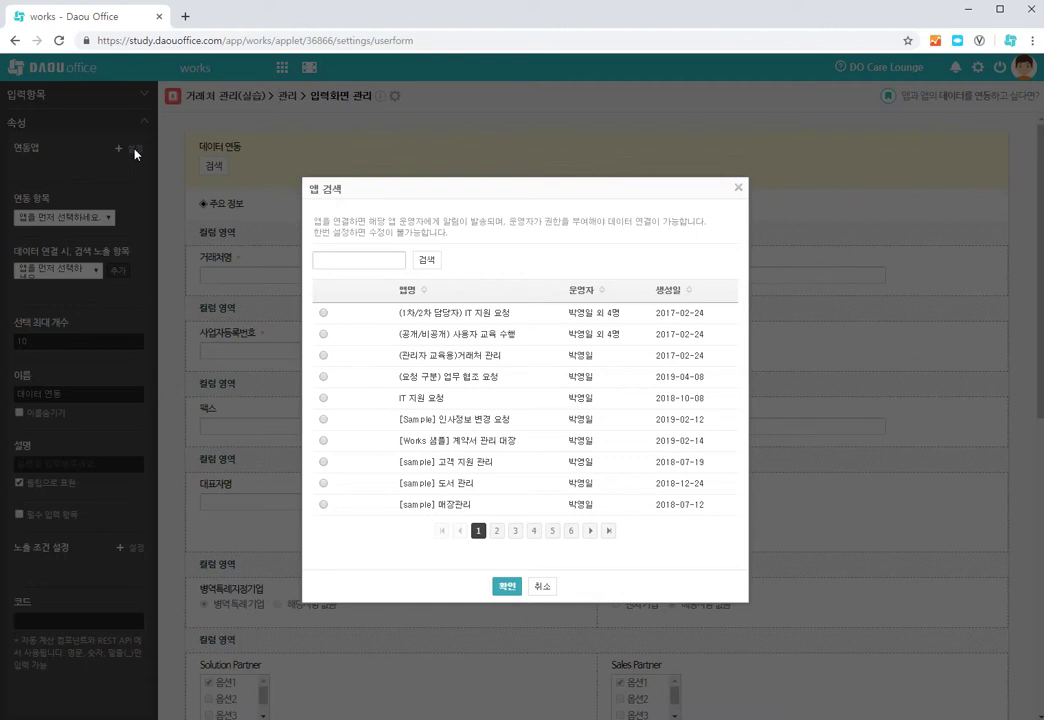
click(376, 261)
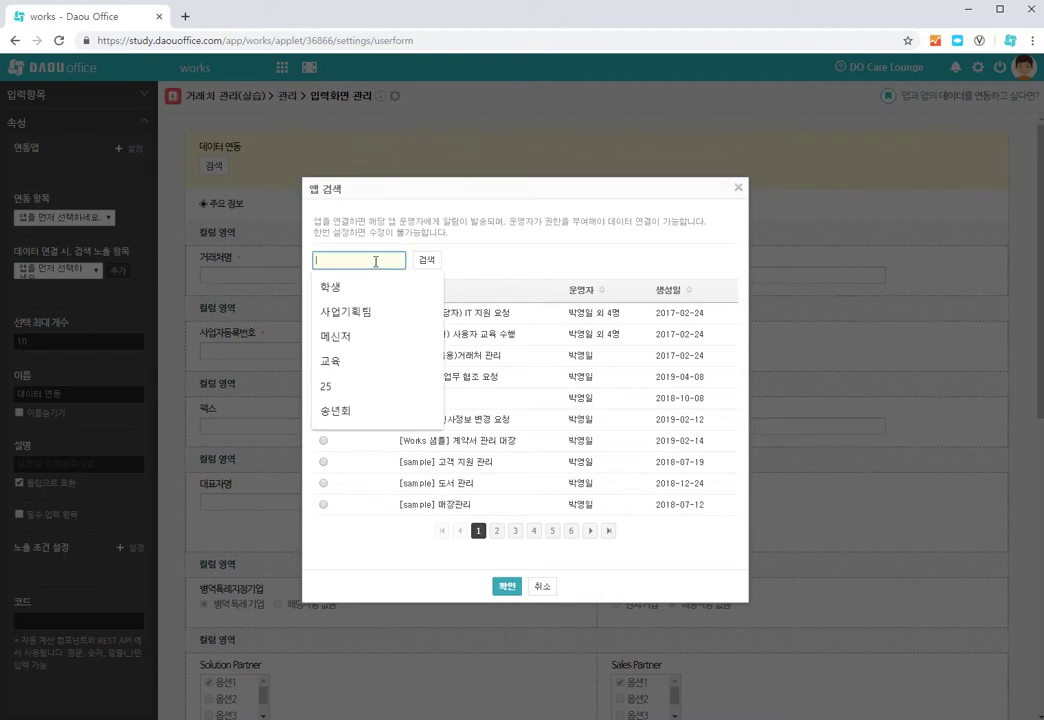
text(ㅁ)
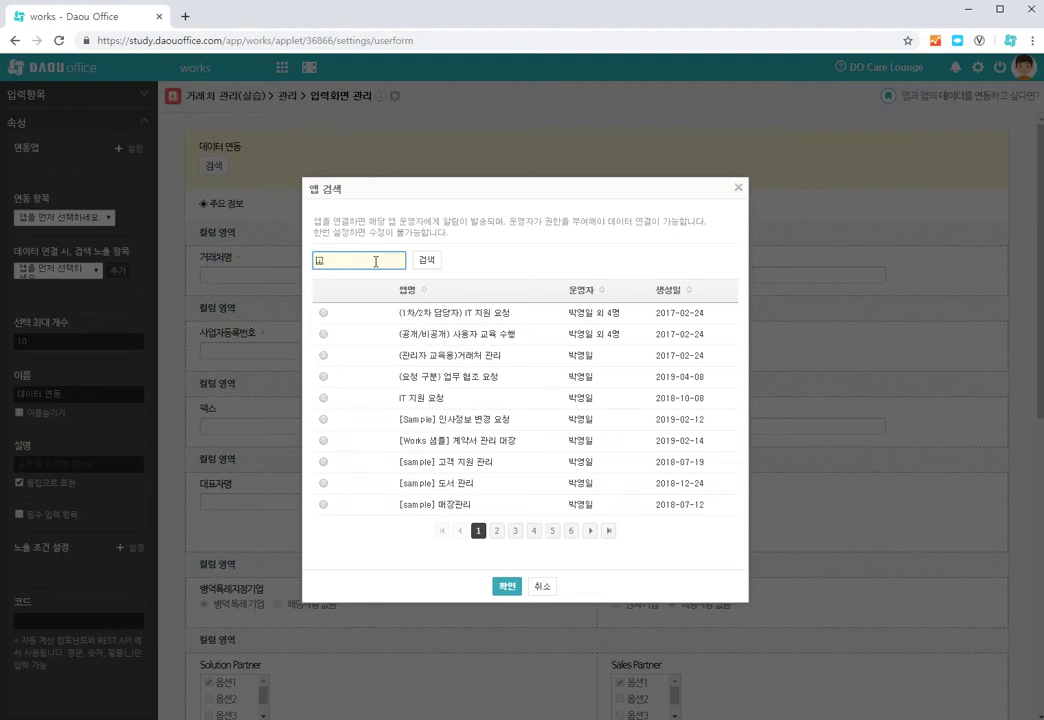
text(객사)
key(Return)
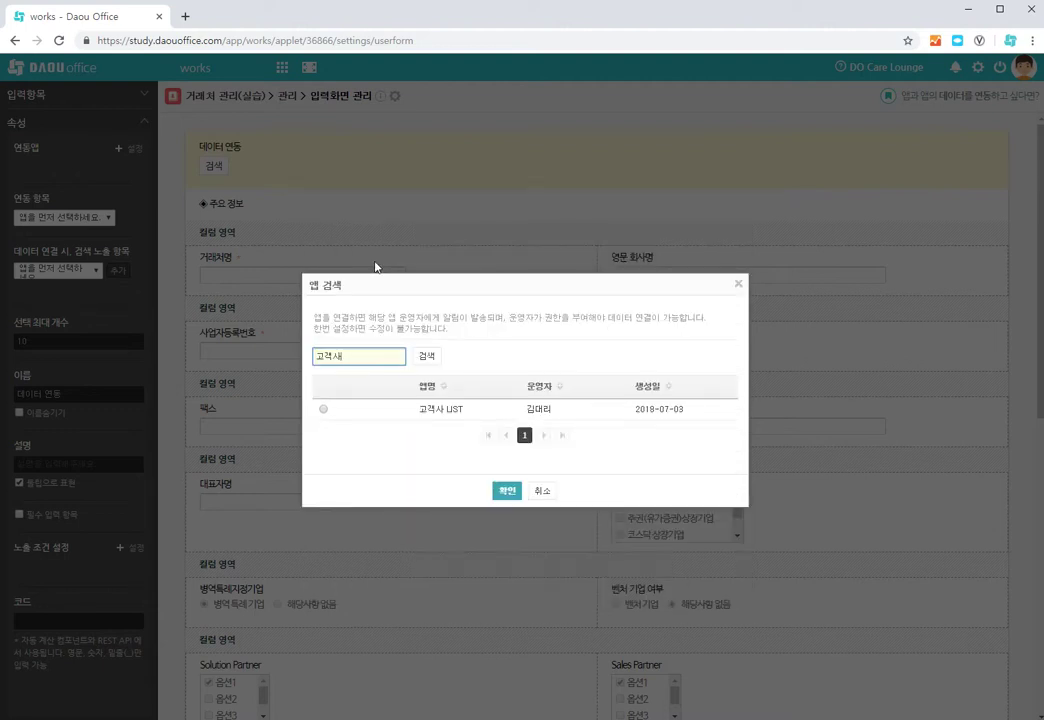
click(444, 419)
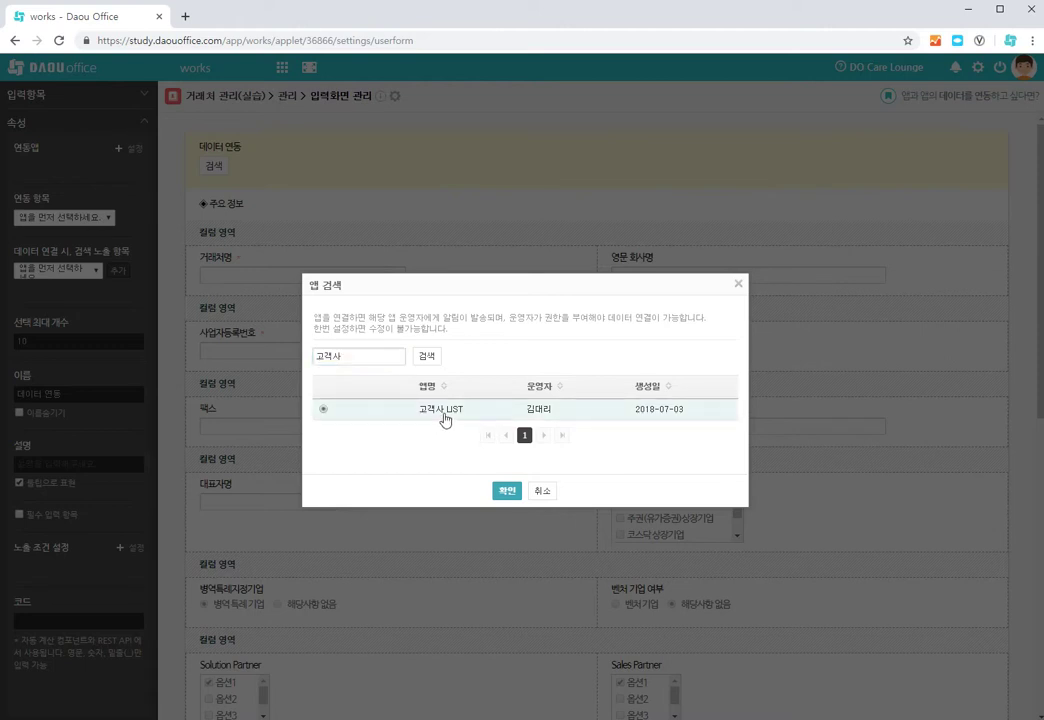
click(506, 490)
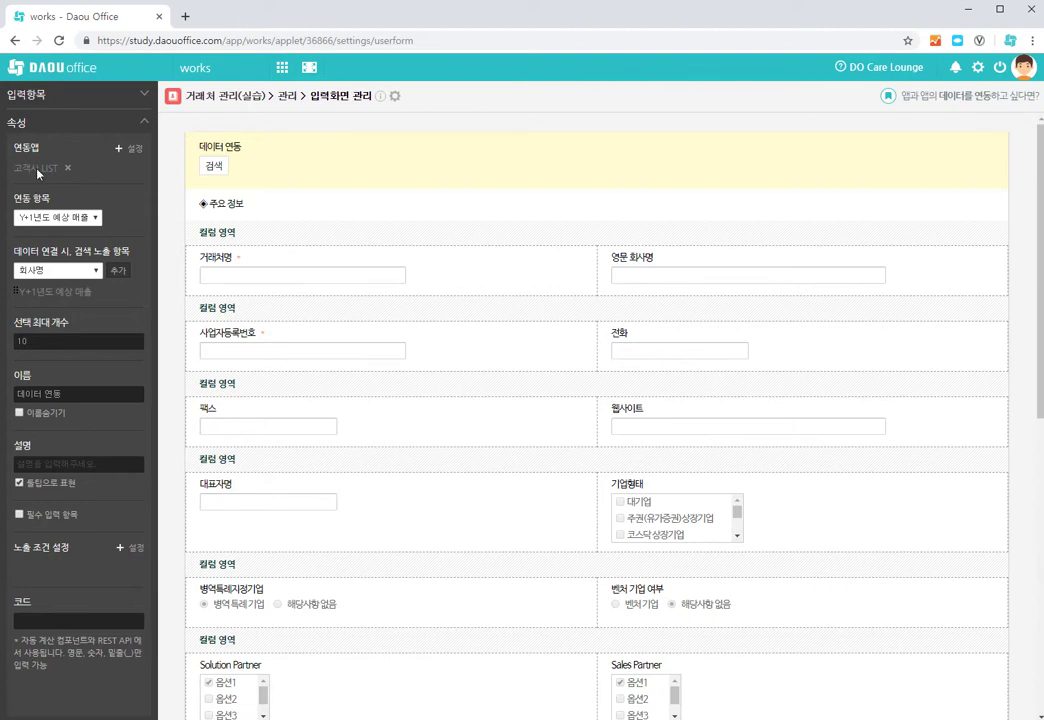
Set 연동 항목 to 회사명 and add 대표자명 as a search display item
click(92, 218)
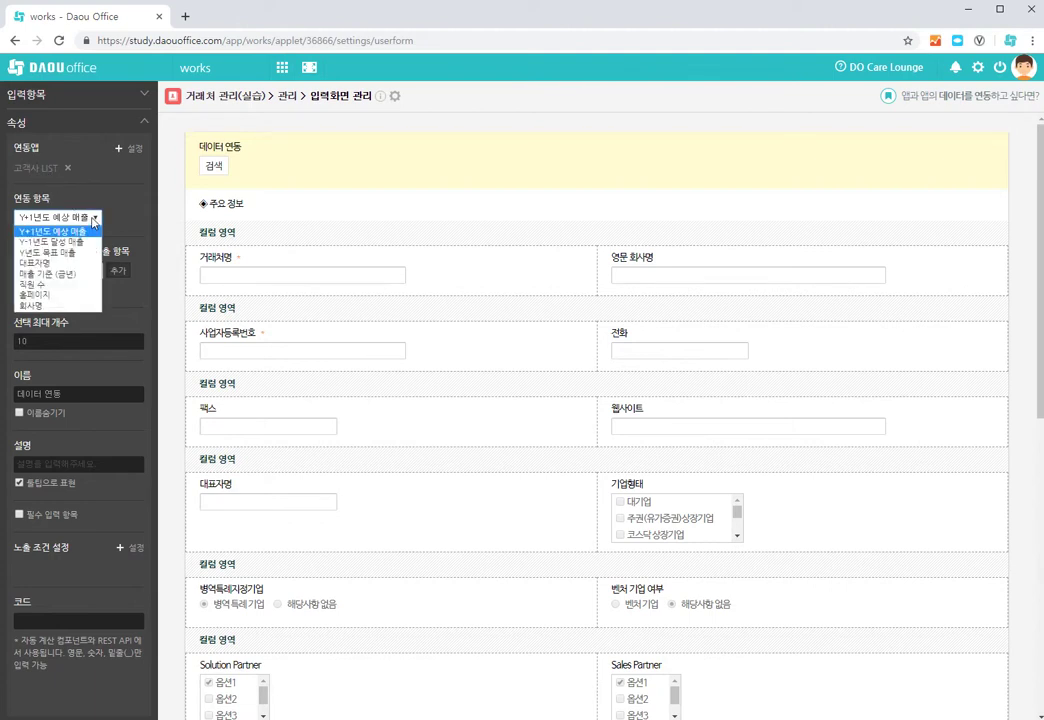
click(50, 307)
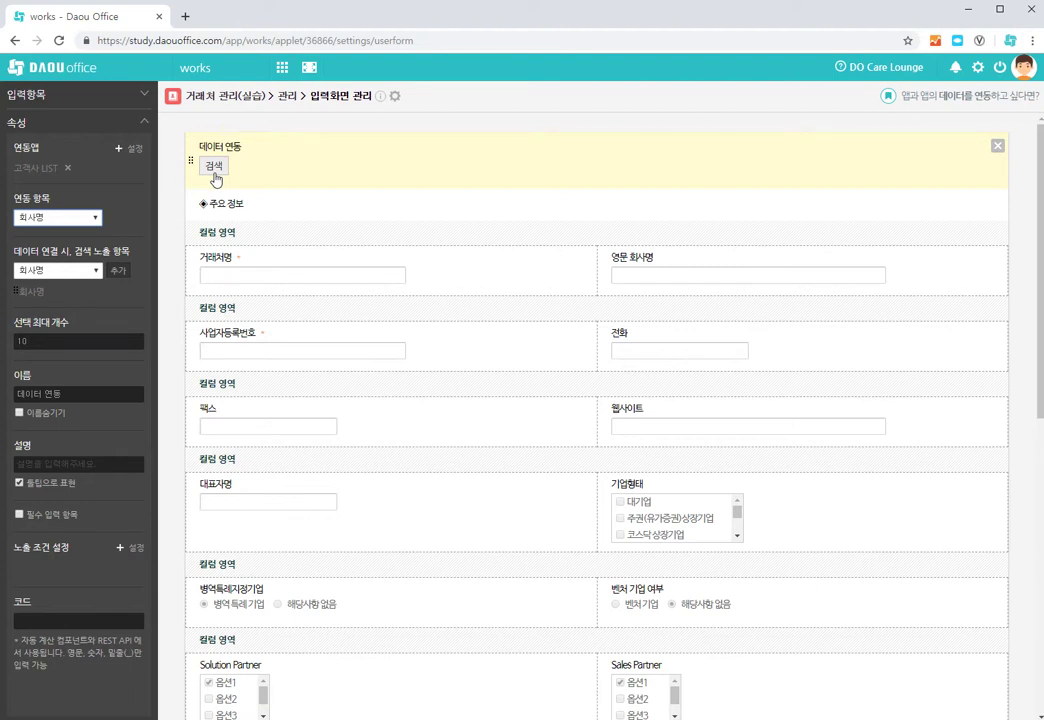
click(97, 272)
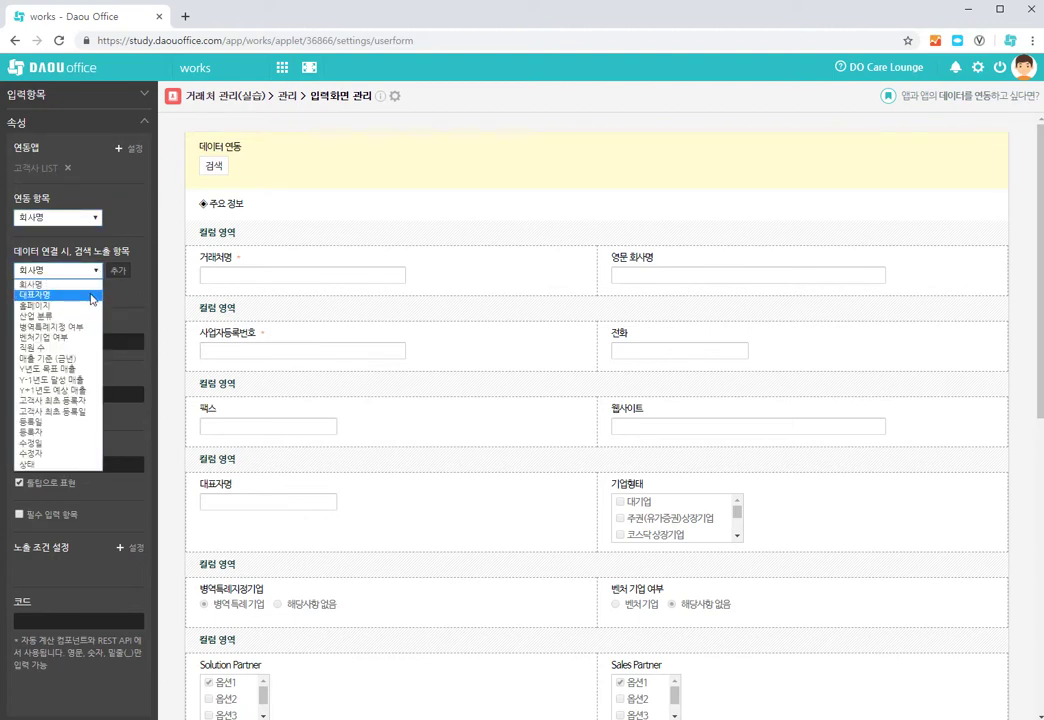
click(93, 295)
click(118, 272)
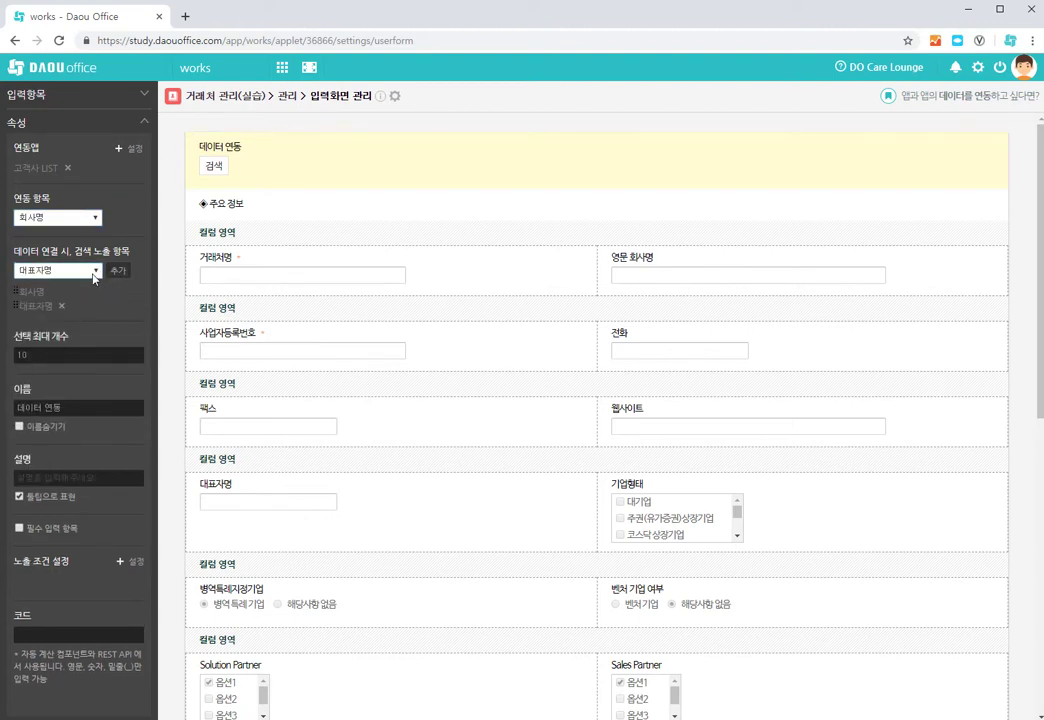
Add 산업 분류 and 직원 수 as further search display items
click(93, 271)
click(77, 316)
click(118, 271)
click(97, 271)
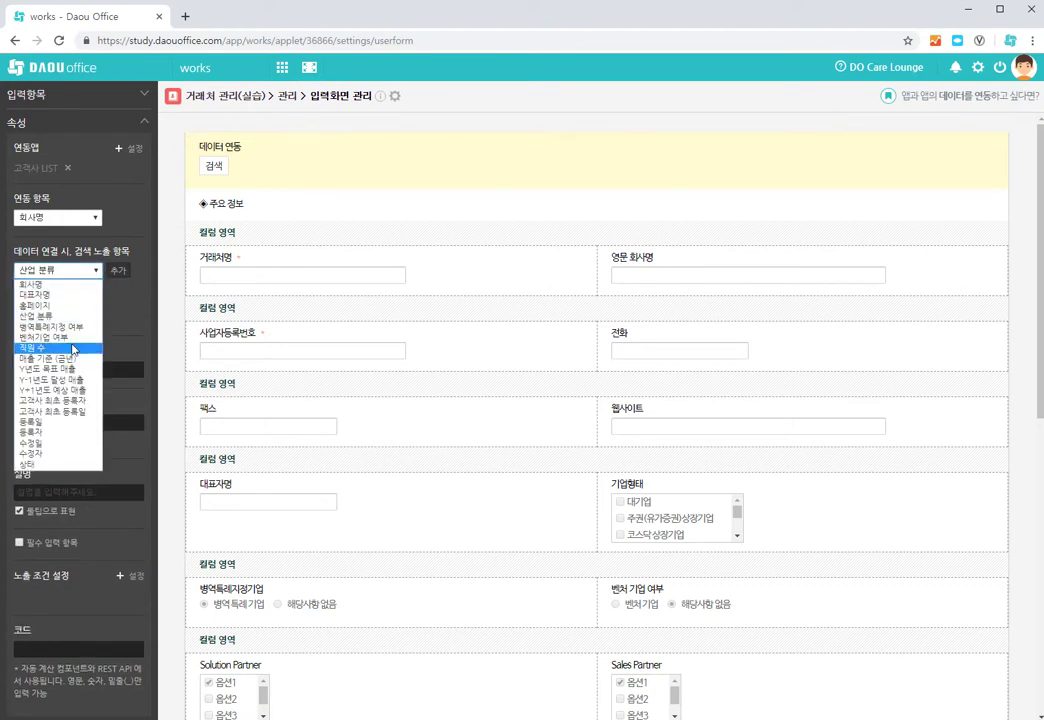
click(105, 333)
click(120, 277)
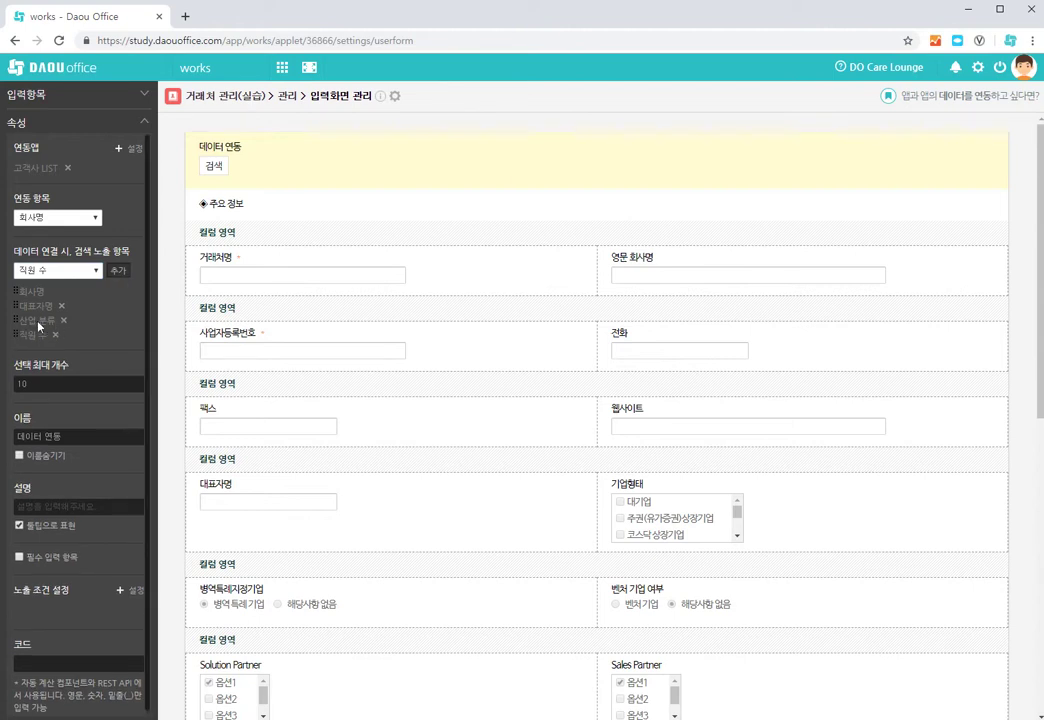
Move 산업 분류 above 대표자명 in the search items and rename the field 고객사명
drag(16, 328, 15, 308)
click(72, 438)
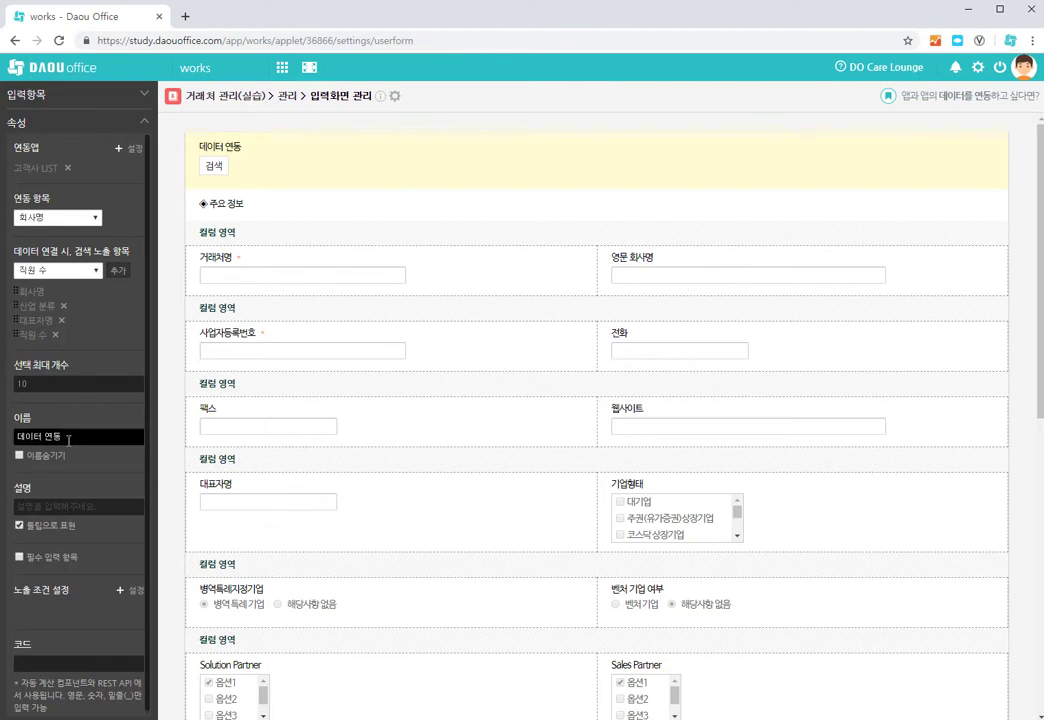
key(BackSpace)
key(BackSpace)
key(BackSpace)
key(BackSpace)
key(BackSpace)
key(BackSpace)
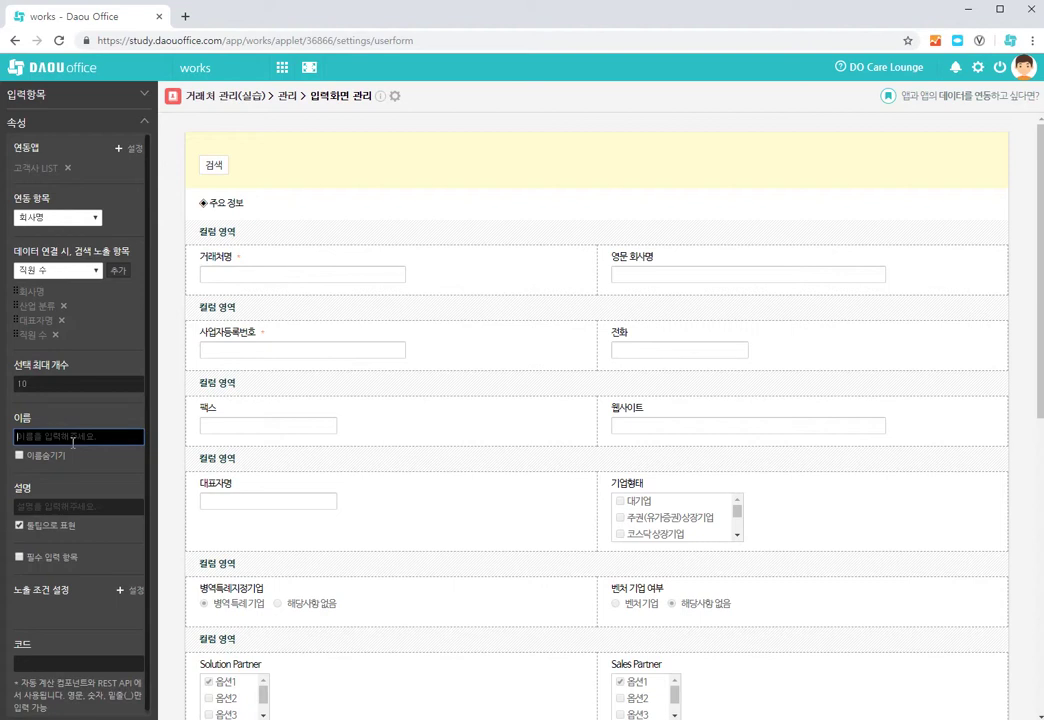
text(고객사)
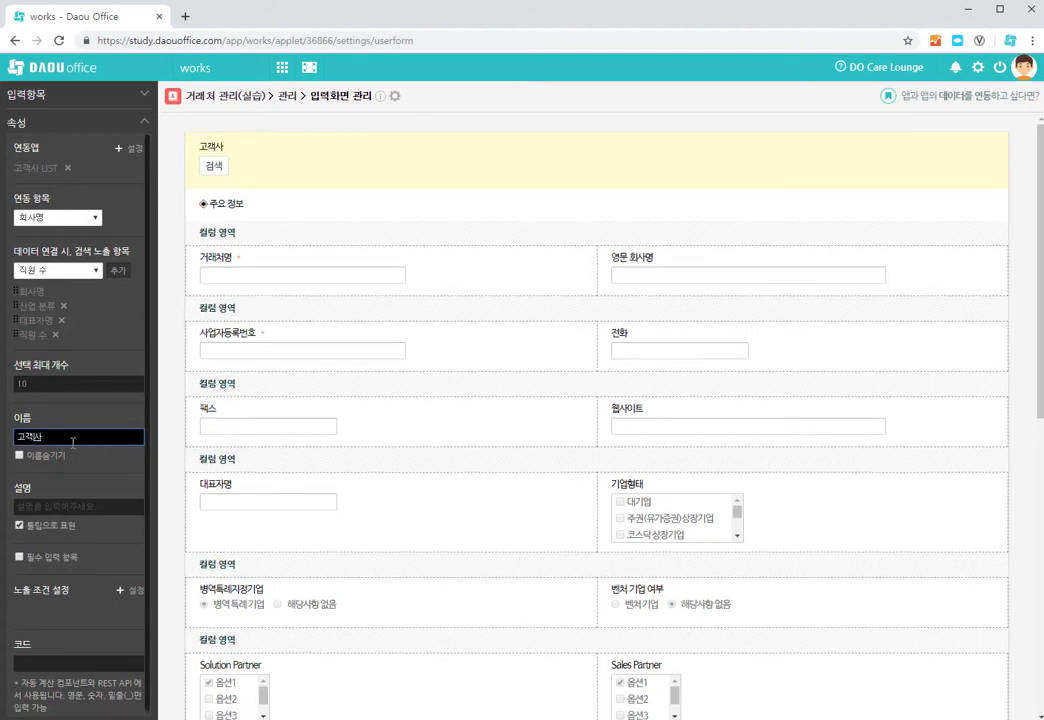
text(벼ㅇ)
Add a 연동항목 매핑 field below the 고객사명 lookup and select it
click(145, 97)
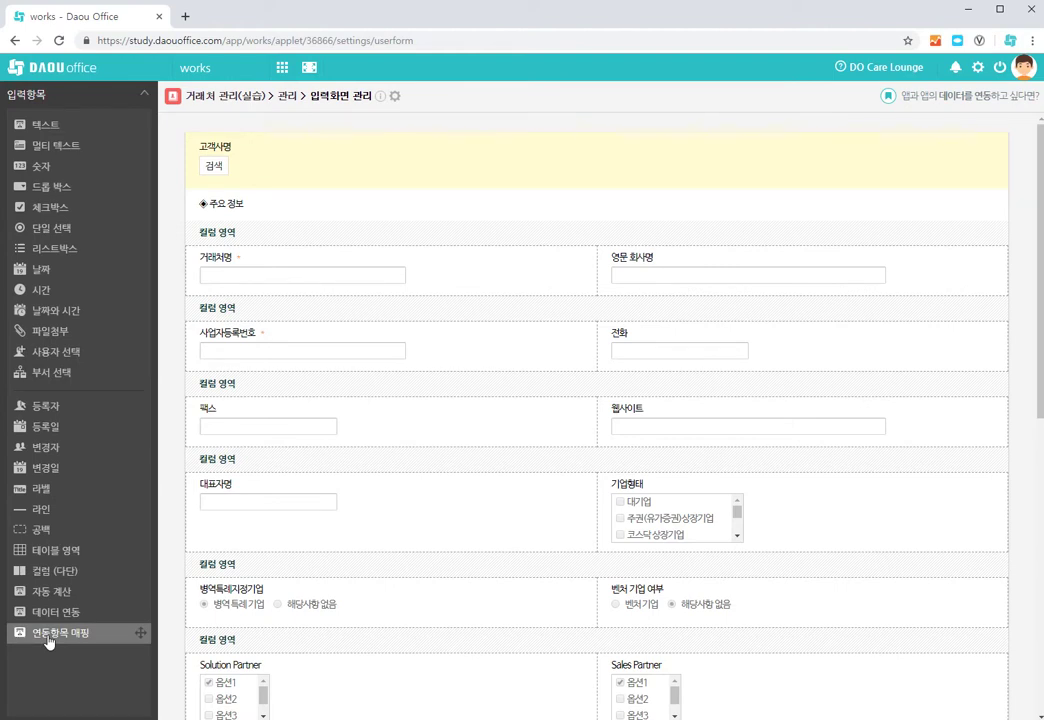
drag(47, 641, 286, 208)
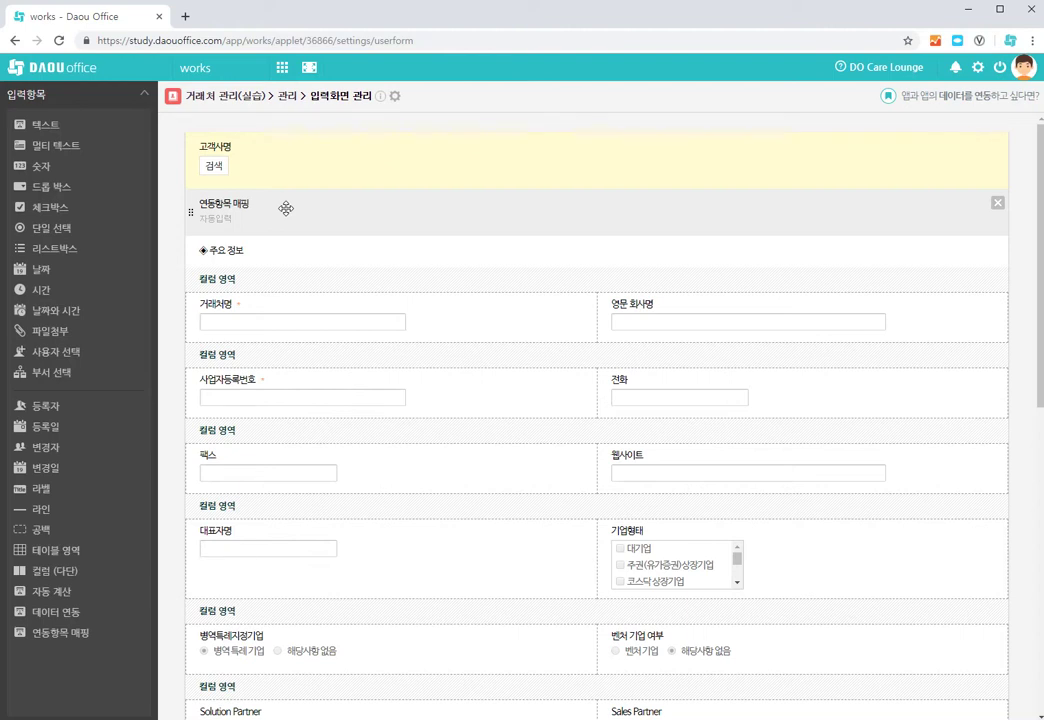
click(286, 208)
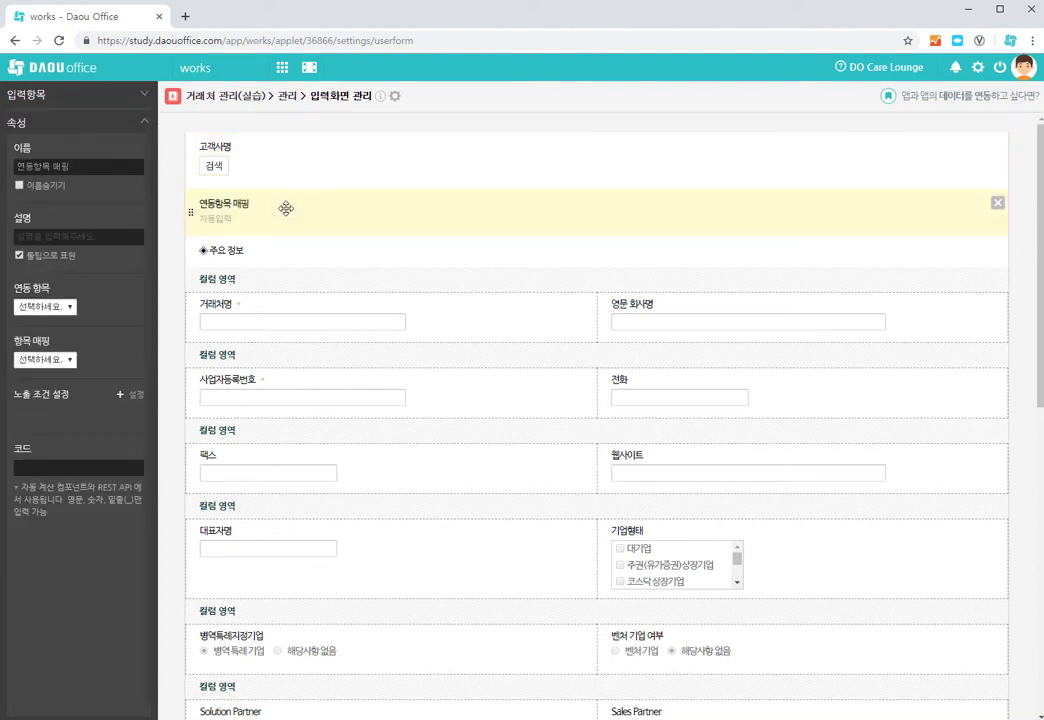
Rename the new mapping field to 대표자명
click(92, 167)
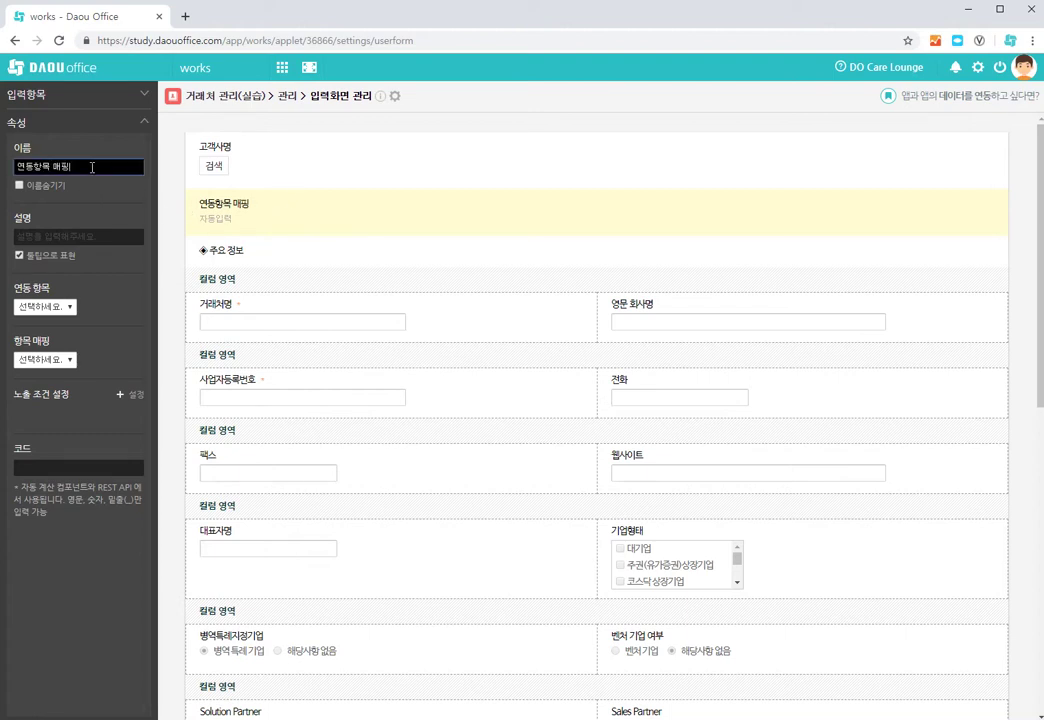
key(BackSpace)
key(BackSpace)
key(BackSpace)
key(BackSpace)
key(BackSpace)
key(BackSpace)
key(BackSpace)
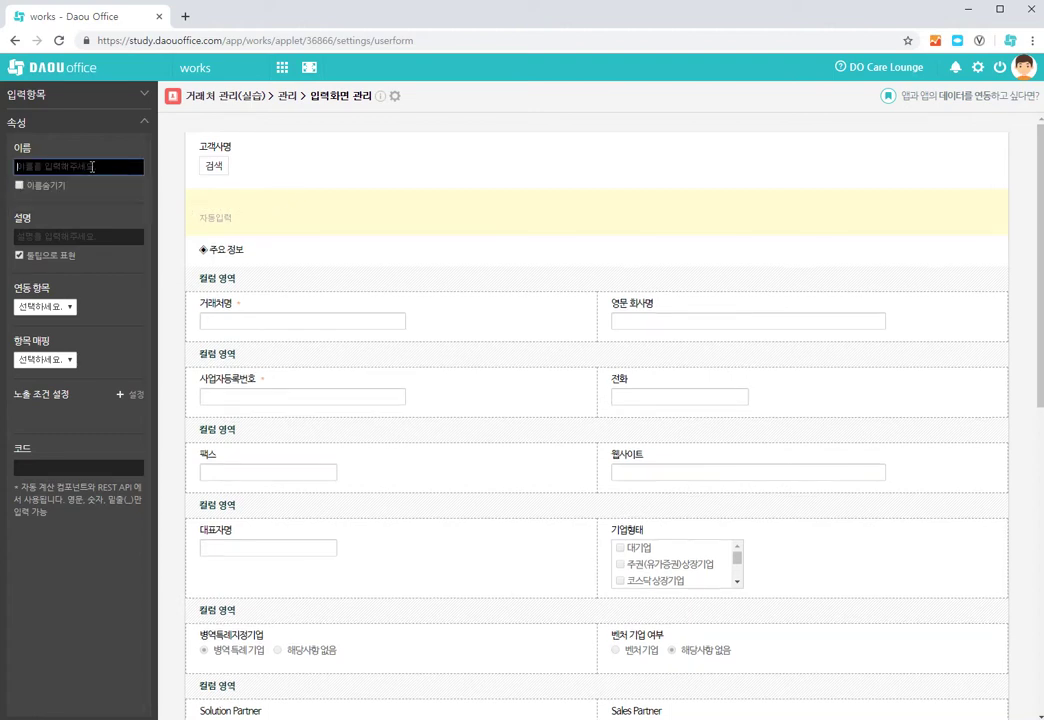
text(대표)
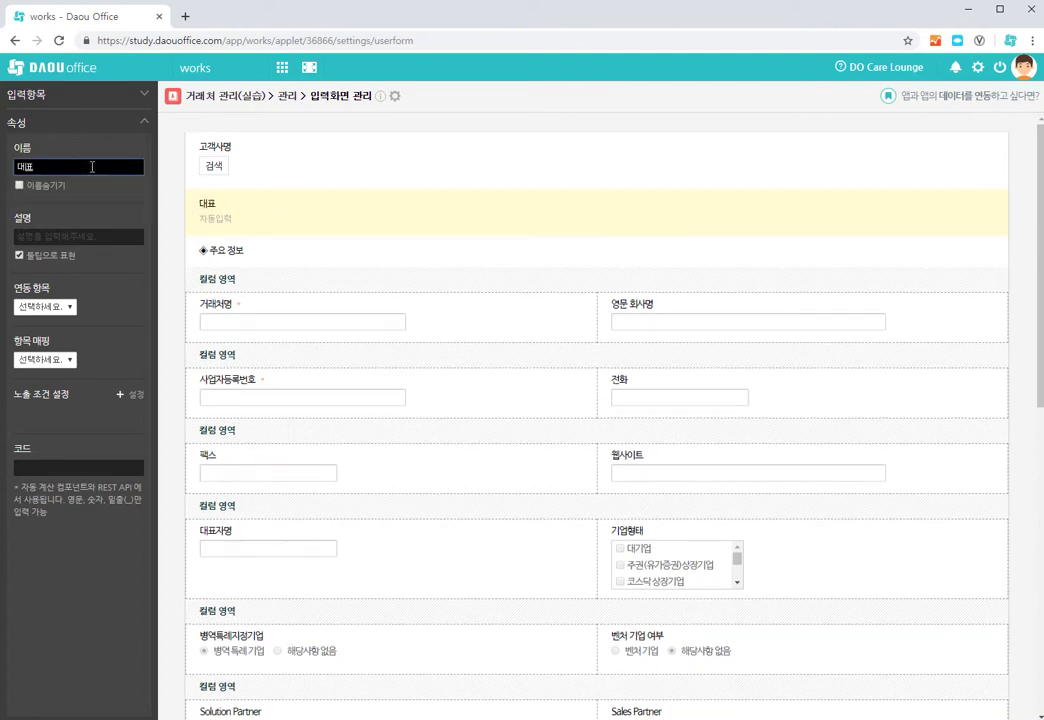
text(자명)
click(72, 307)
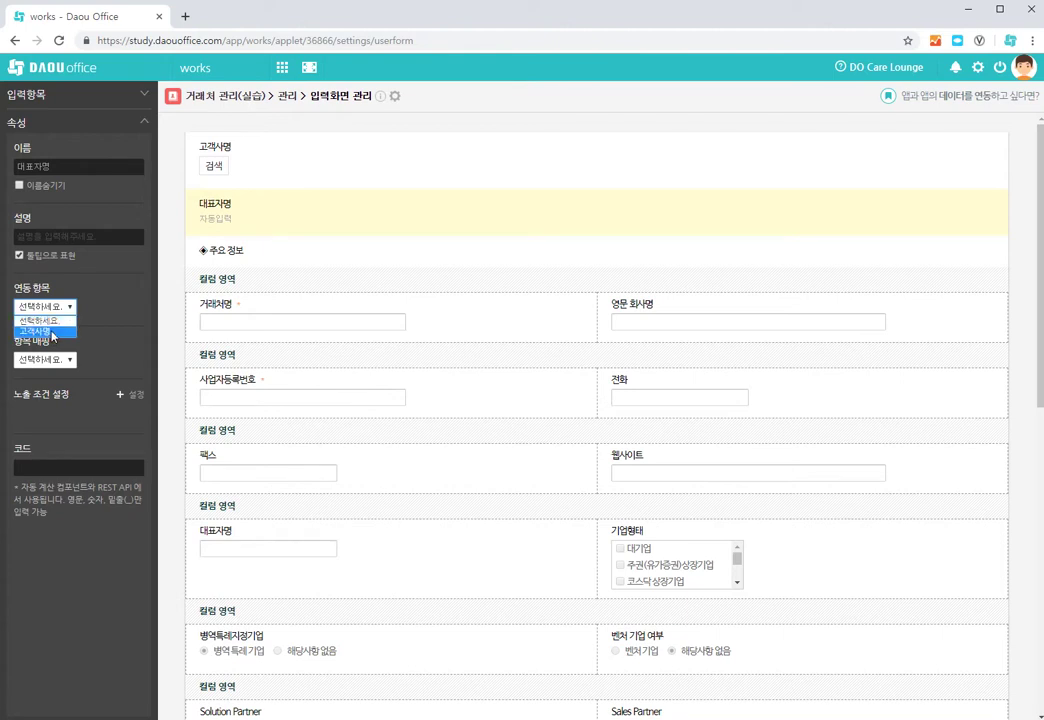
Link the 대표자명 field through 고객사명 and map it to the customer's 대표자명
click(45, 331)
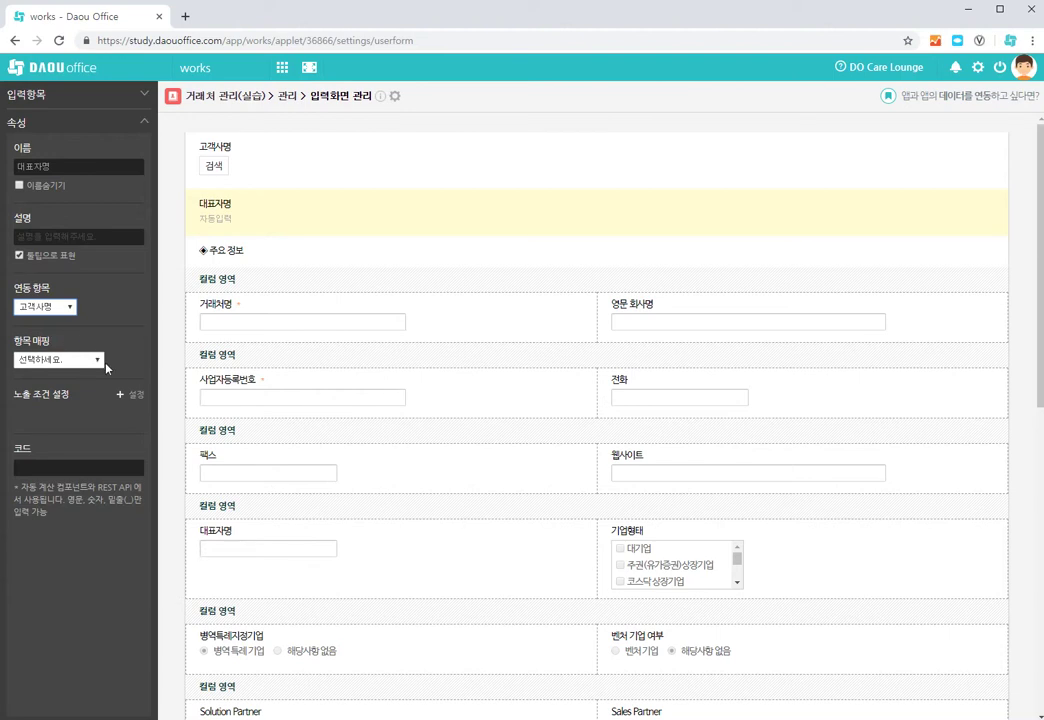
click(97, 360)
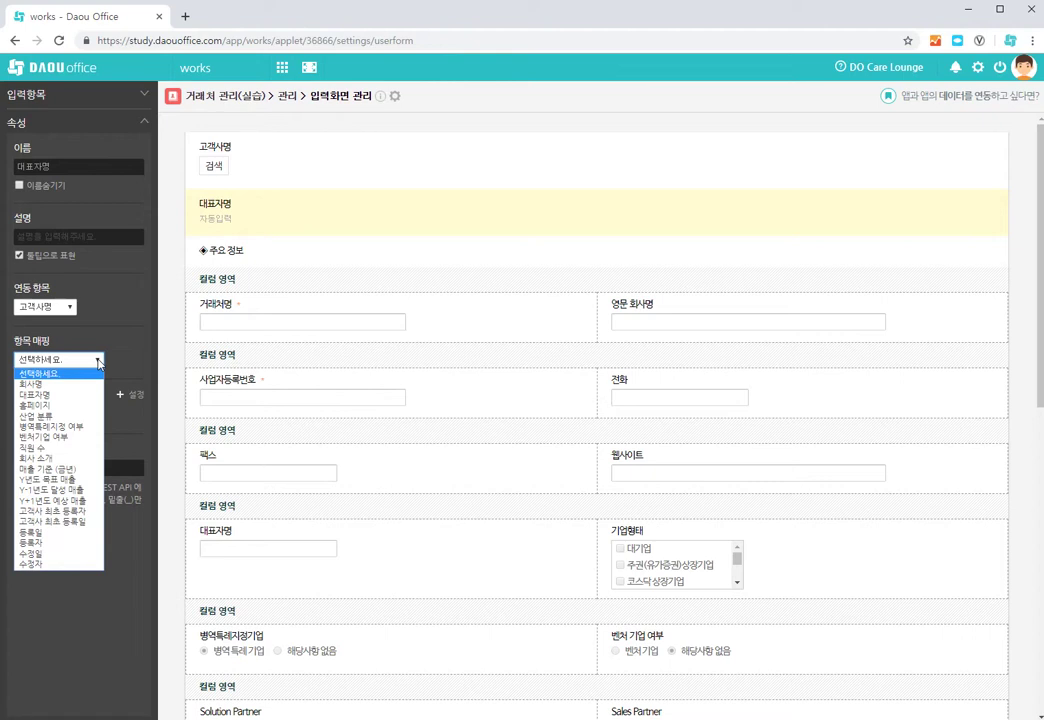
click(58, 396)
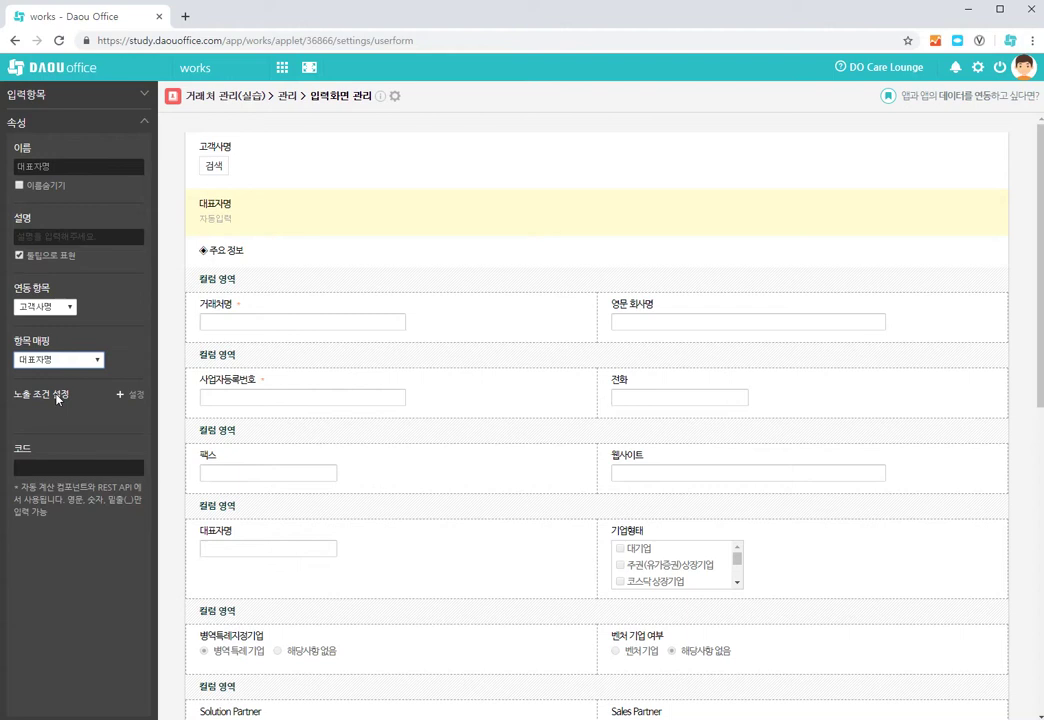
click(143, 97)
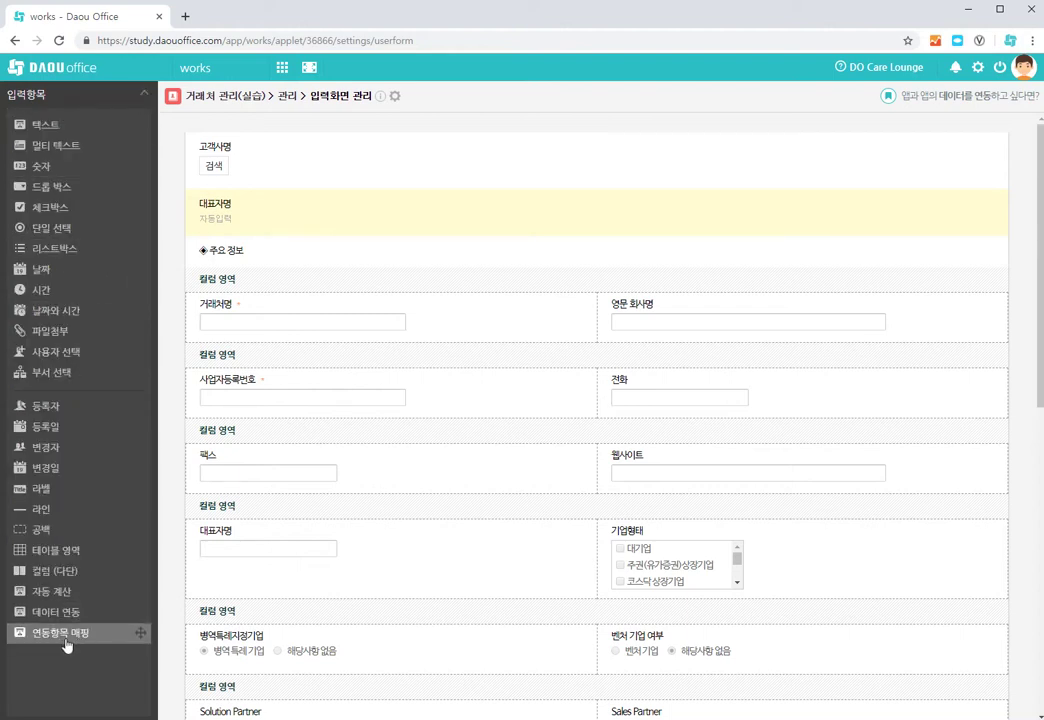
Add another 연동항목 매핑 field under 대표자명 and name it 임직원수
drag(67, 645, 263, 248)
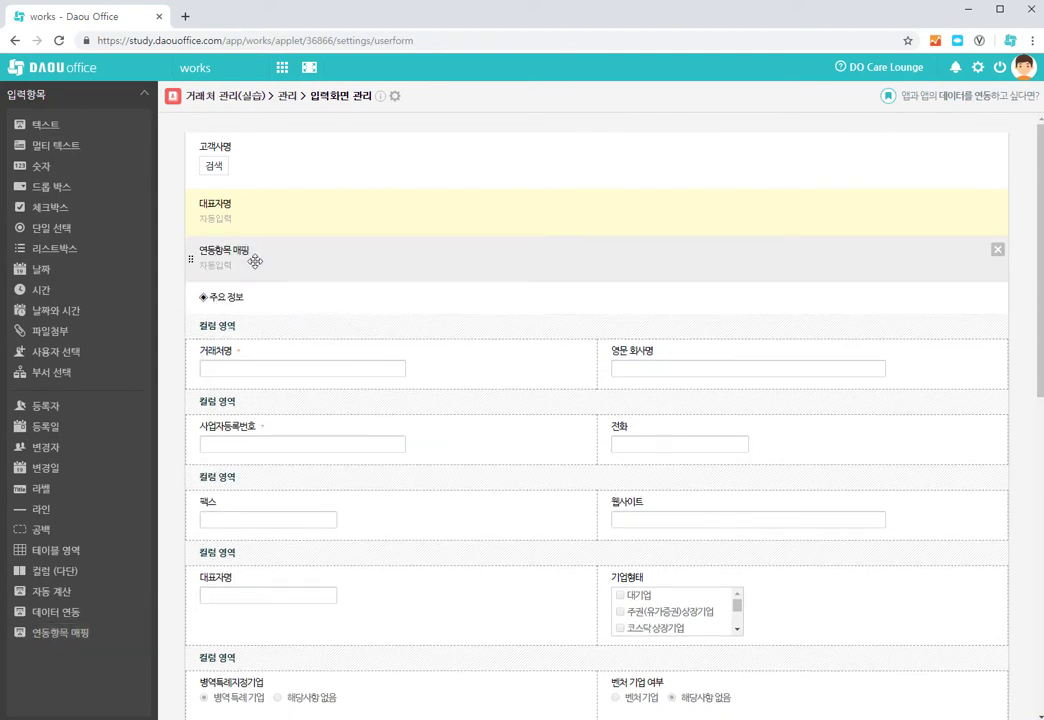
click(254, 262)
click(71, 167)
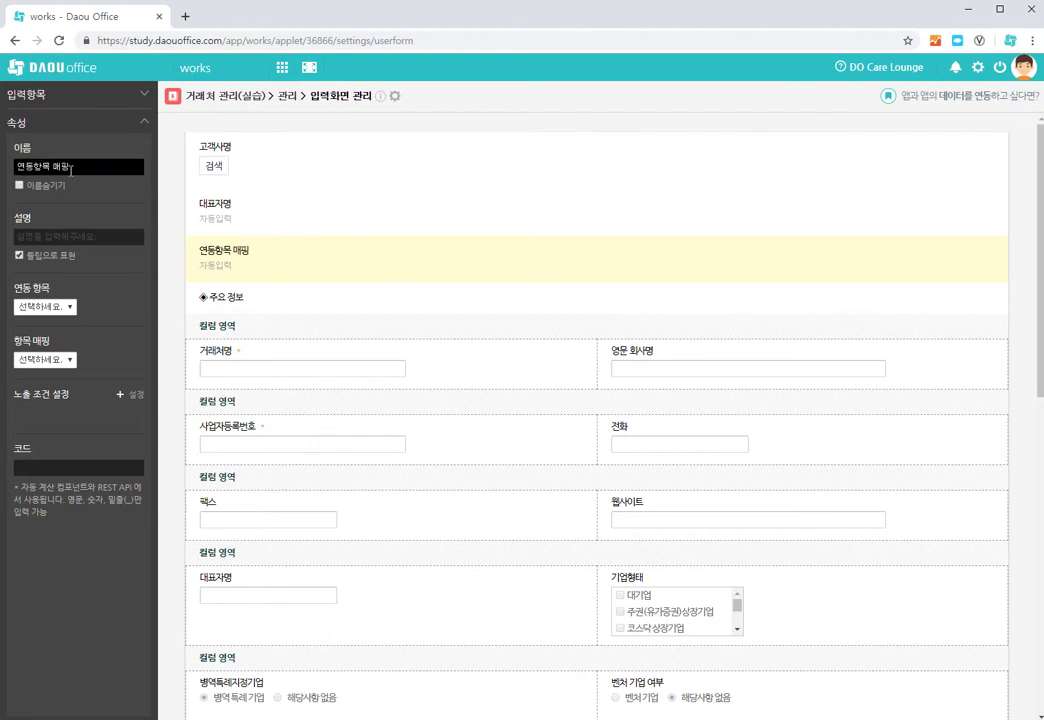
key(BackSpace)
key(BackSpace)
key(BackSpace)
key(BackSpace)
key(BackSpace)
key(BackSpace)
key(BackSpace)
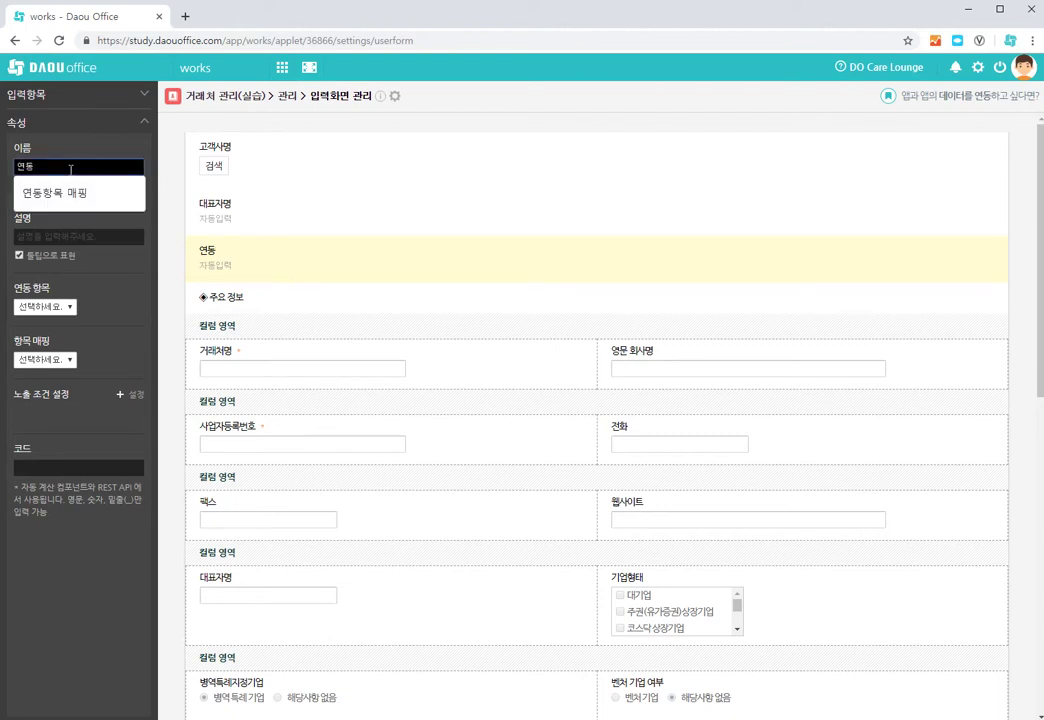
text(임)
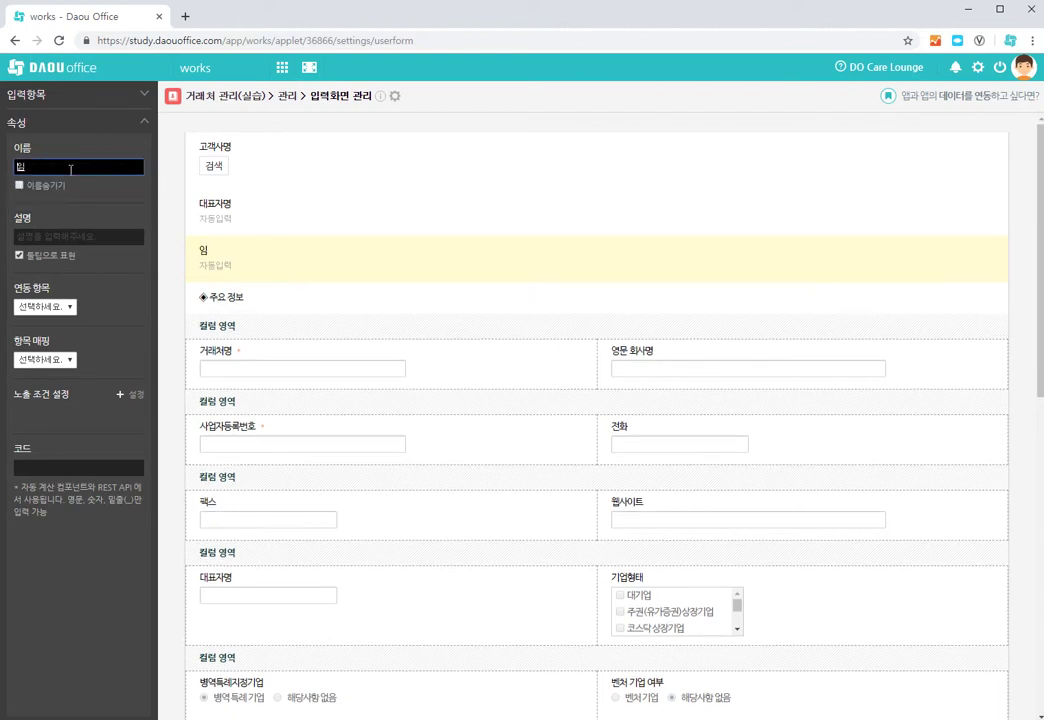
text(직원ㅅㅜ)
Link 임직원수 through 고객사명 and map it to 직원 수
click(70, 308)
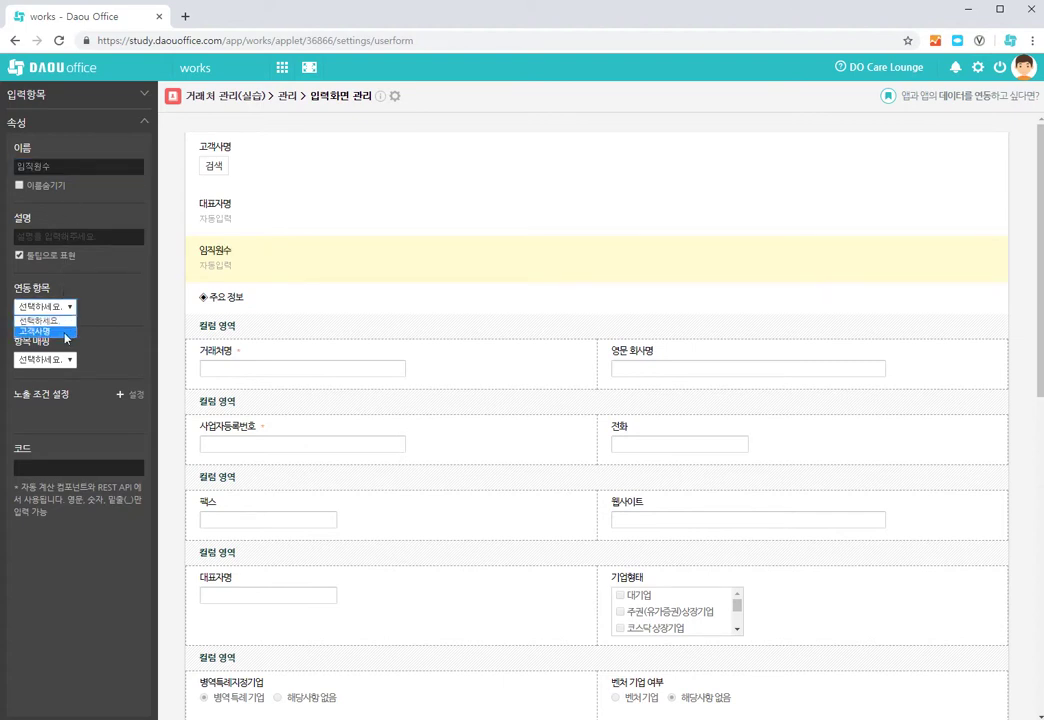
click(65, 334)
click(70, 362)
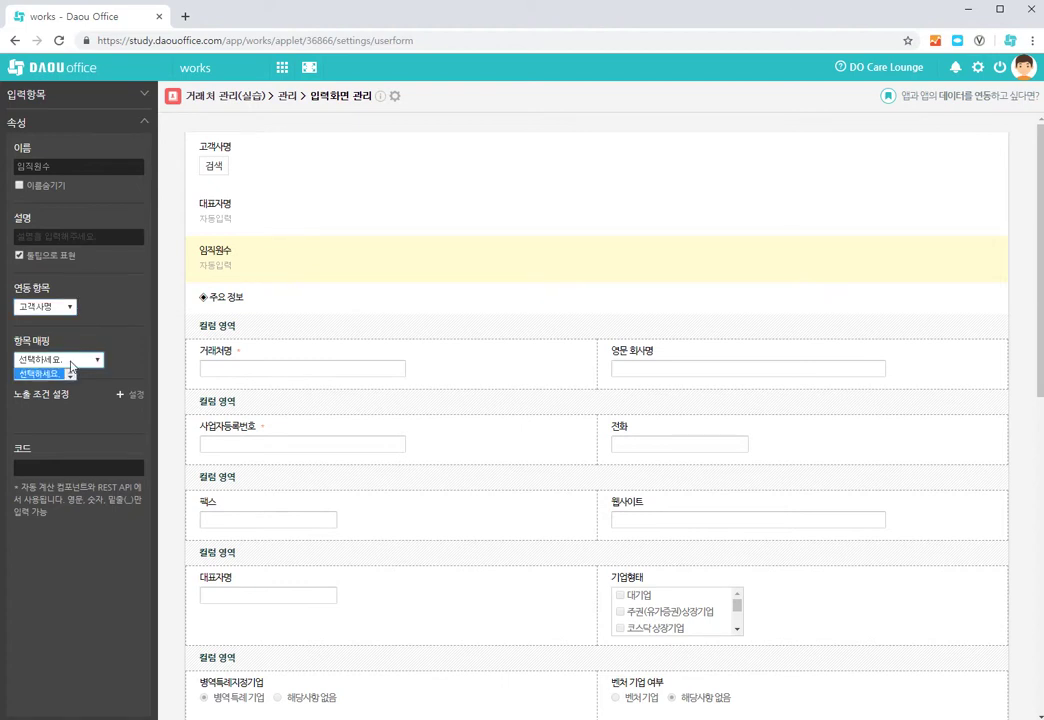
click(97, 362)
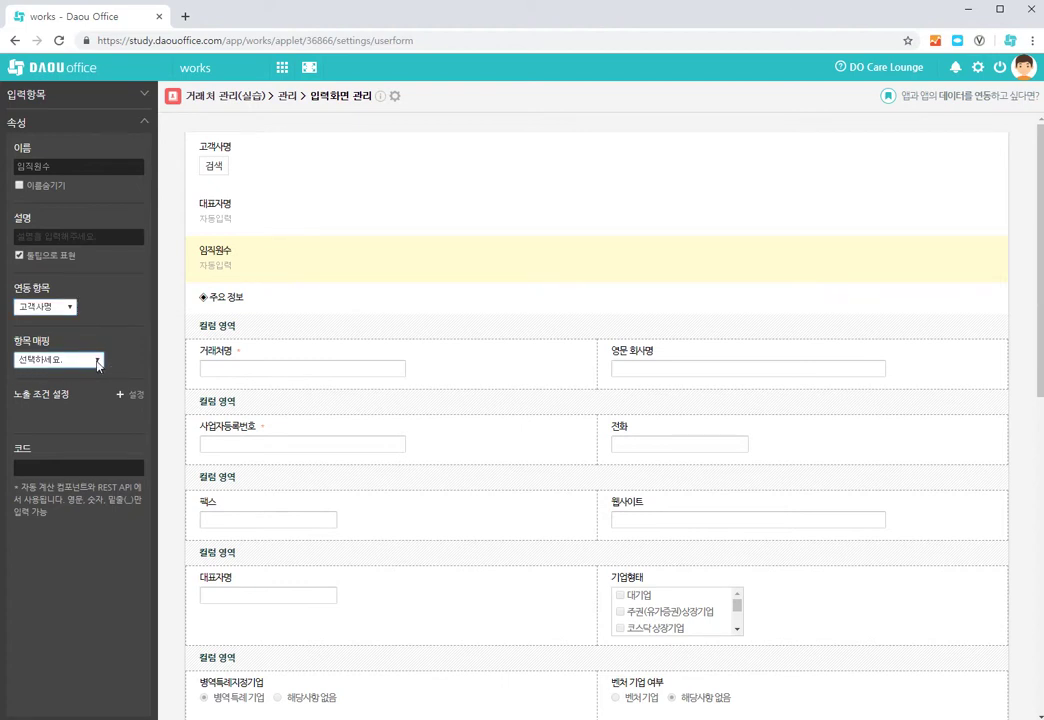
click(97, 362)
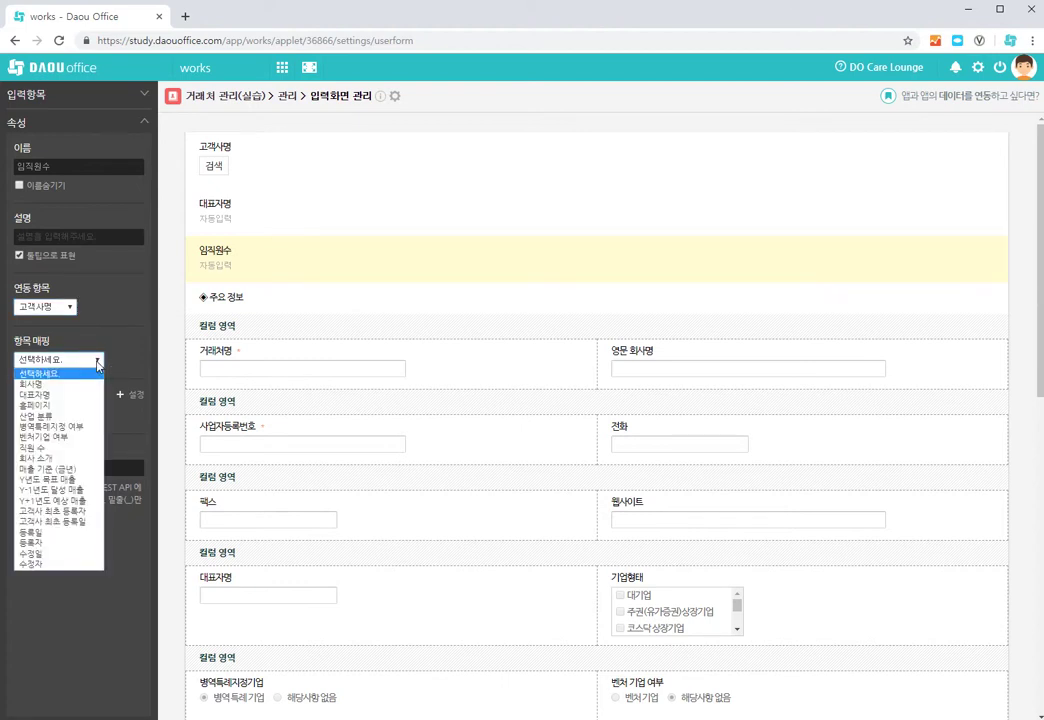
click(55, 448)
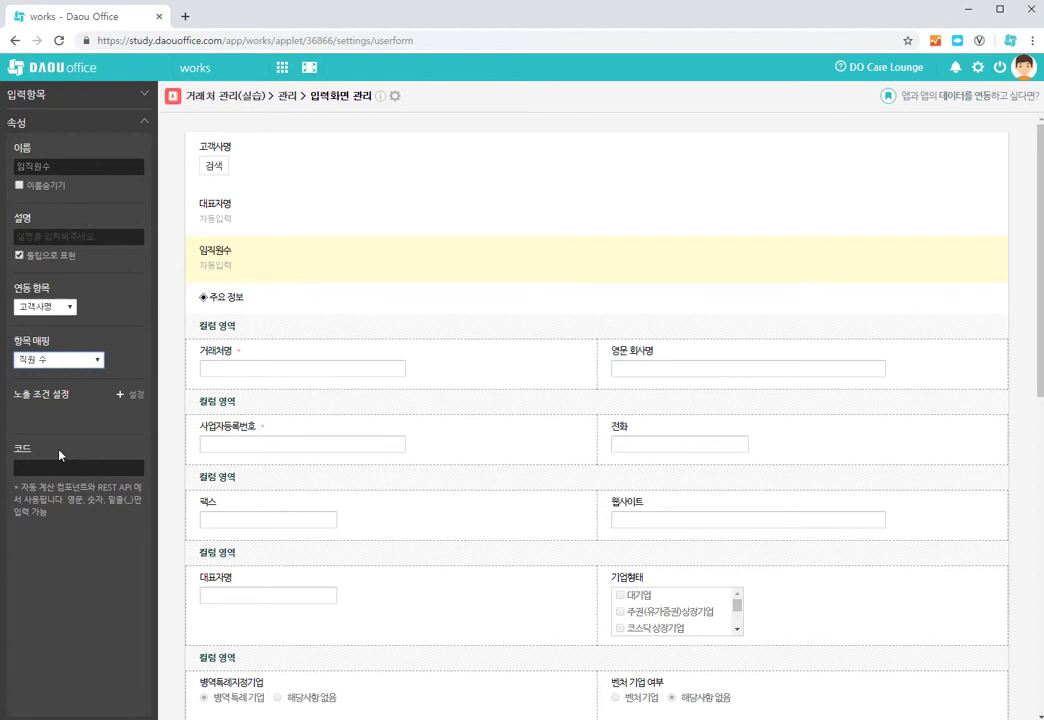
click(112, 90)
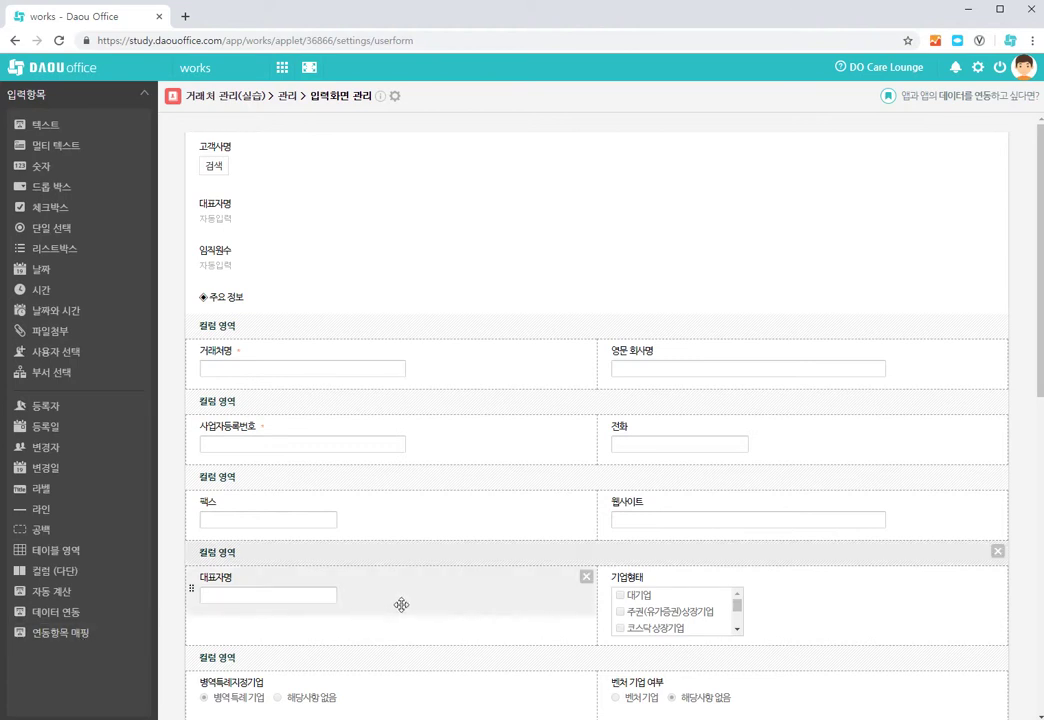
Save the entry form and go back to the 거래처 관리(실습) app home
scroll(423, 601, down, 8)
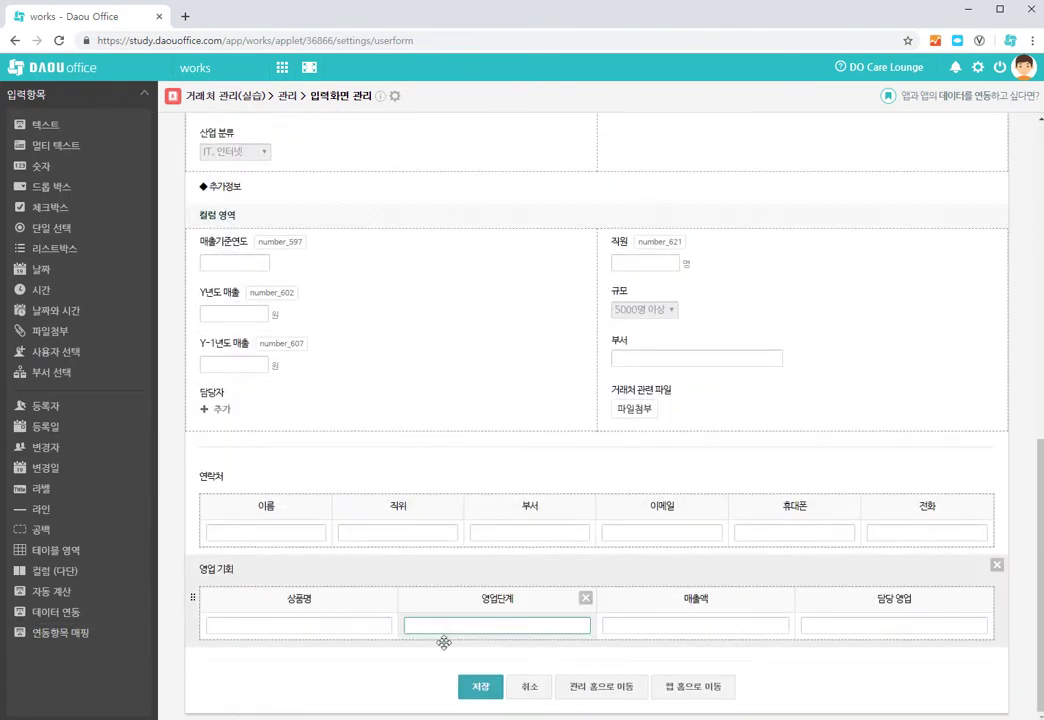
click(481, 690)
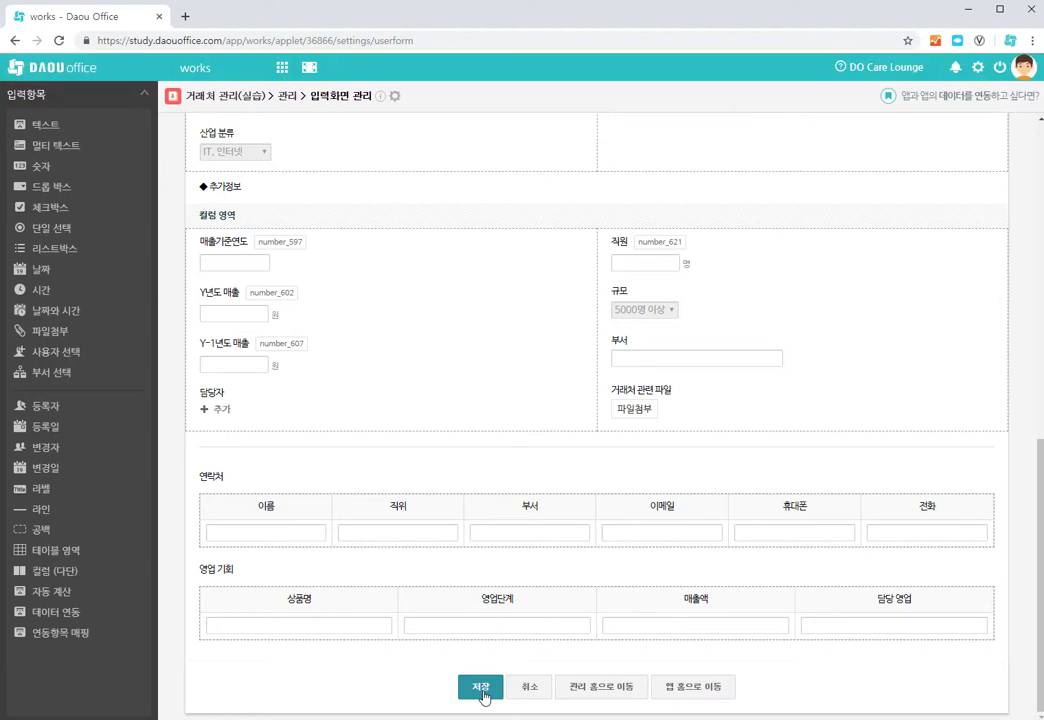
click(681, 689)
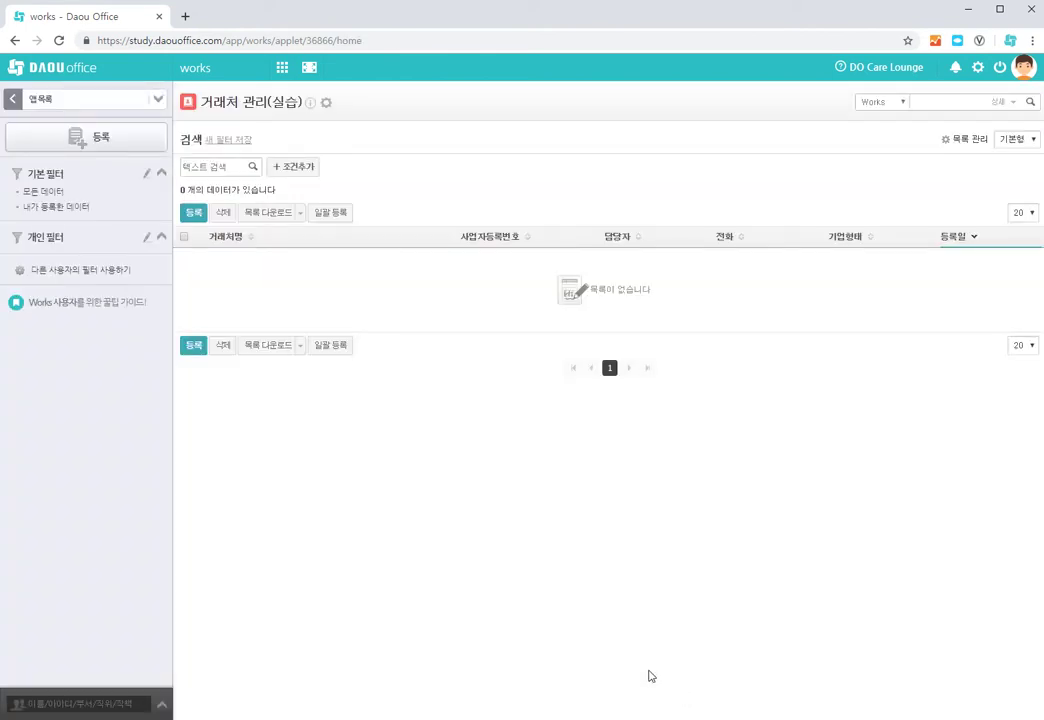
Start a new 거래처 관리(실습) entry, try the 고객사명 search, and dismiss the refusal message
click(101, 150)
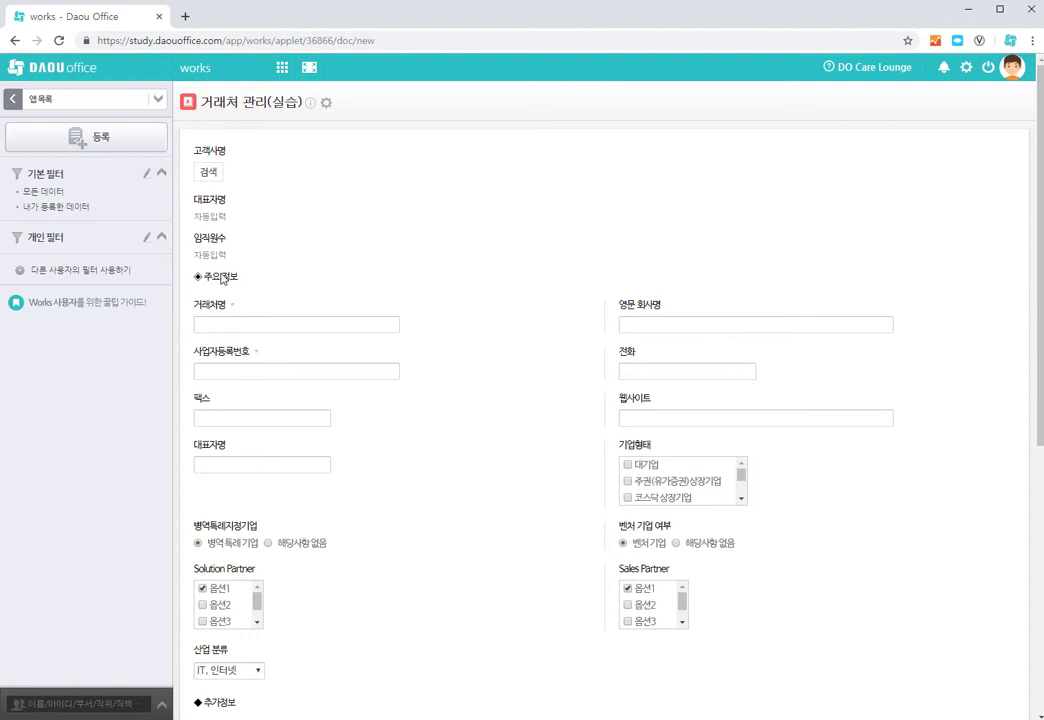
click(208, 172)
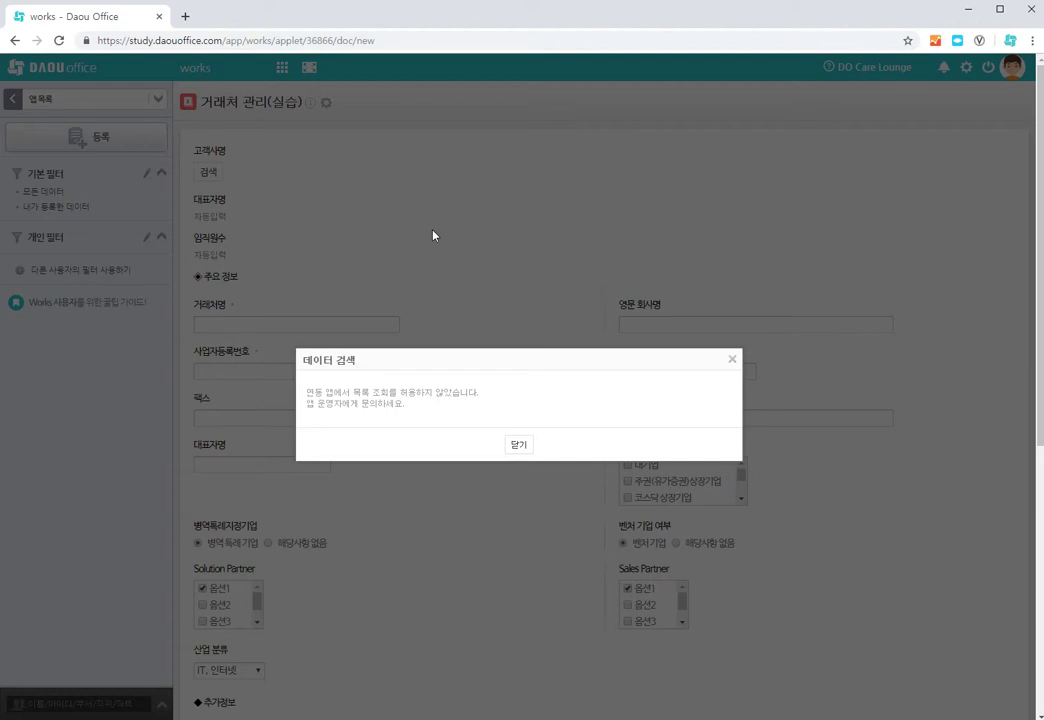
click(518, 444)
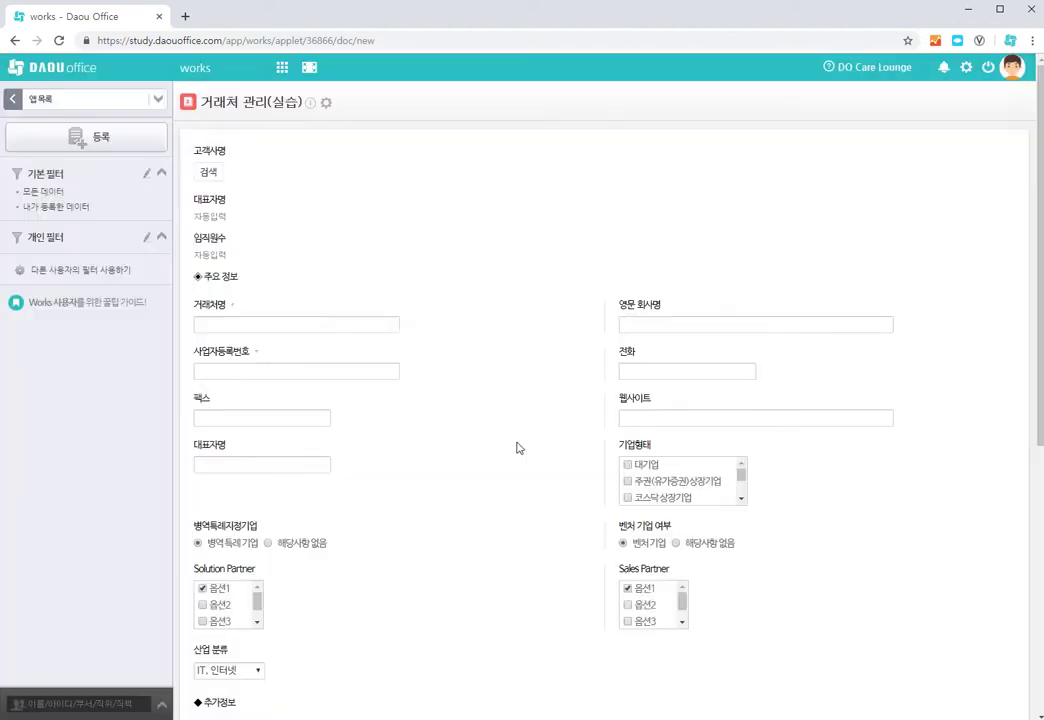
Check 앱간 데이터 연동, where the 고객사명 link to 고객사 LIST disallows viewing, then sign out
click(326, 103)
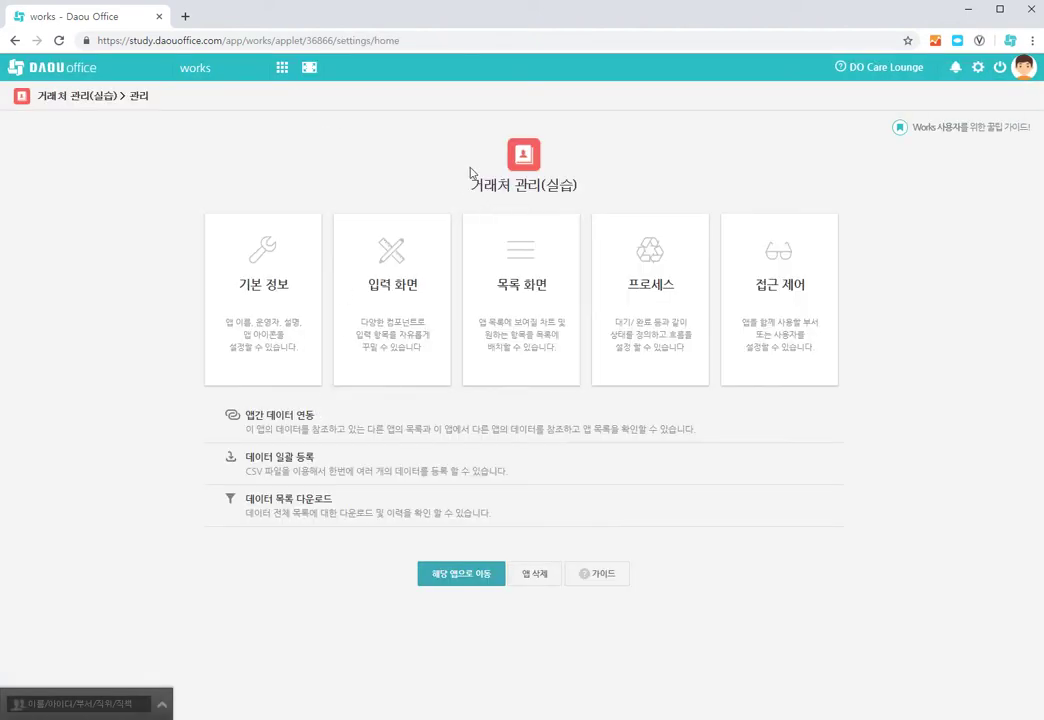
click(262, 420)
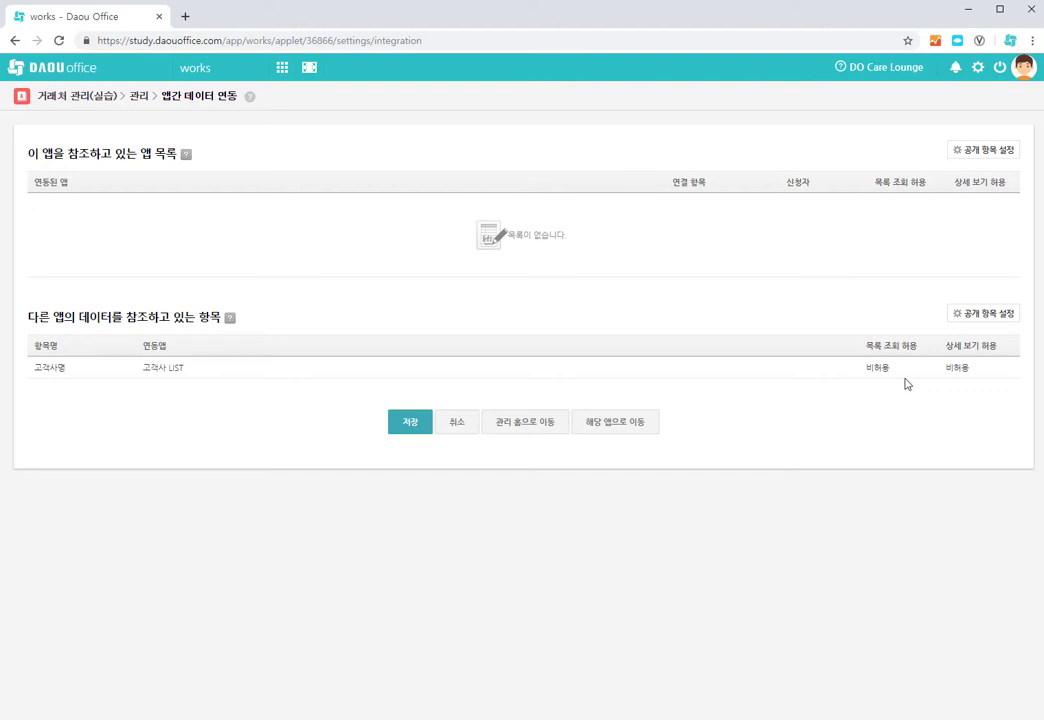
click(996, 74)
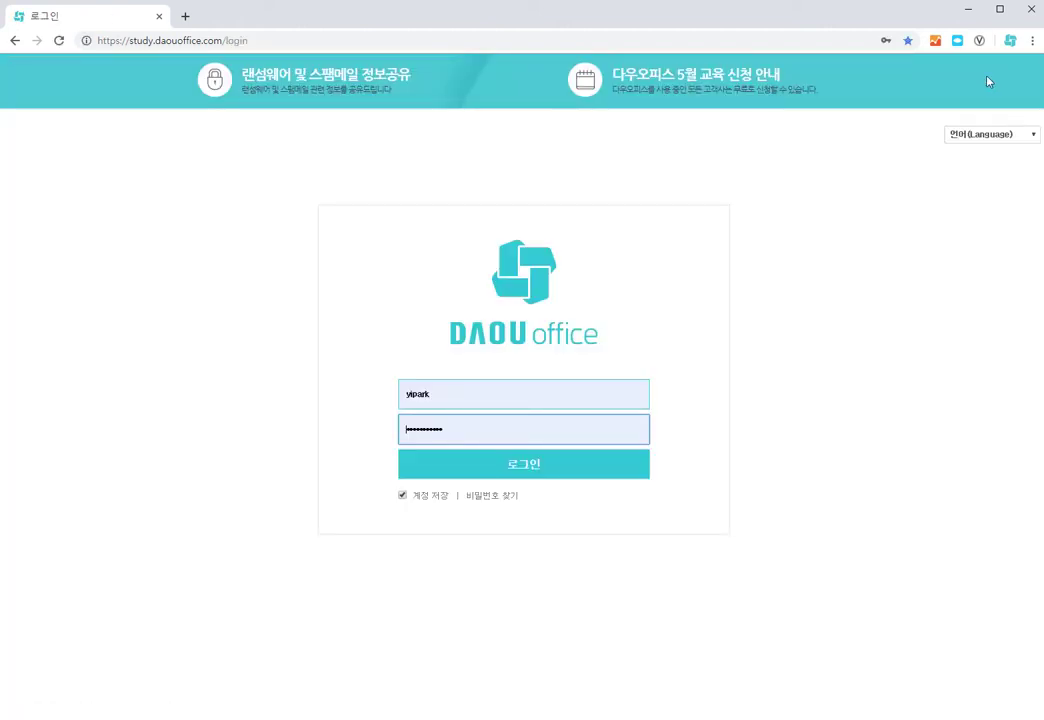
Sign in with a different saved account and open Works from the apps grid
click(469, 389)
key(ctrl+a)
text(yip)
key(BackSpace)
key(BackSpace)
key(BackSpace)
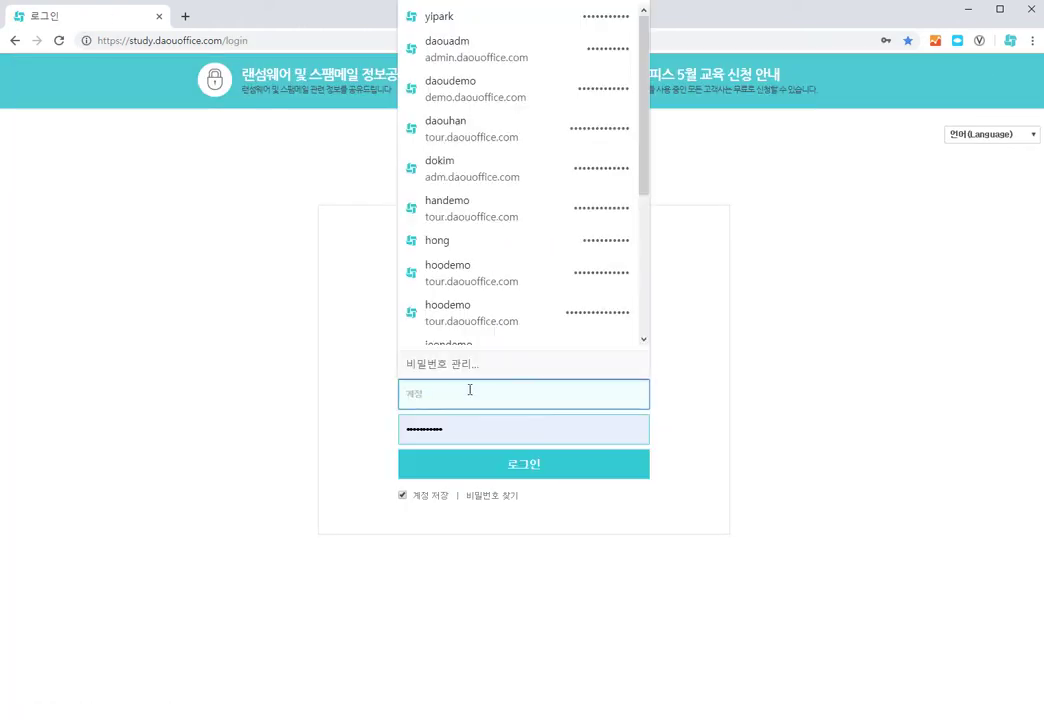
text(kimdaeri)
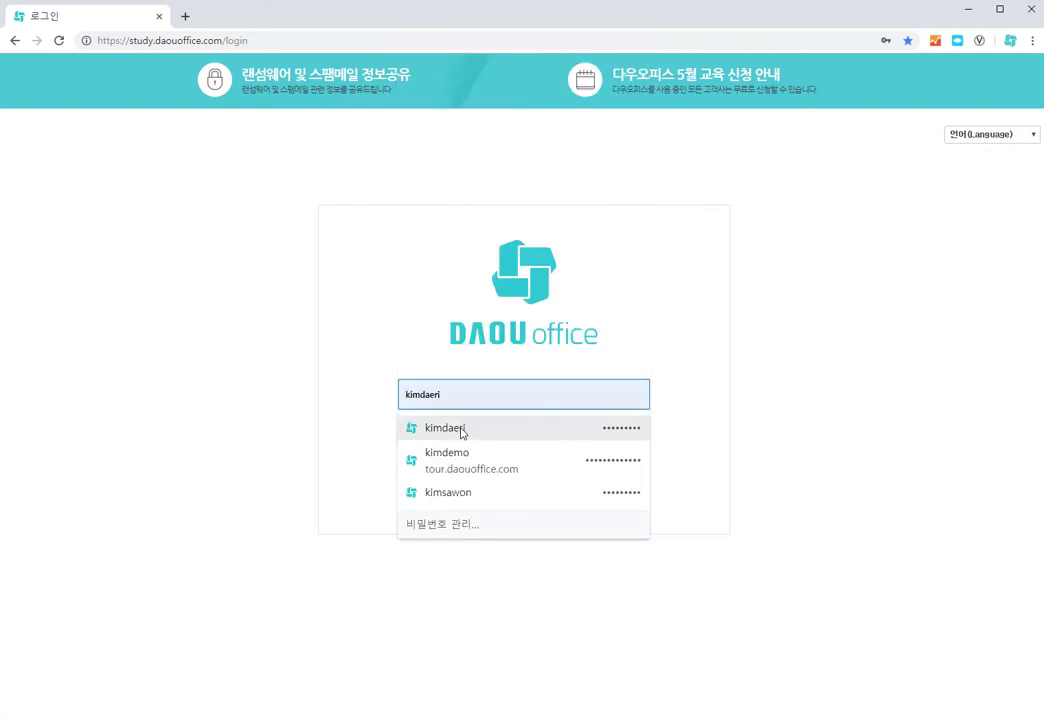
click(461, 429)
click(474, 470)
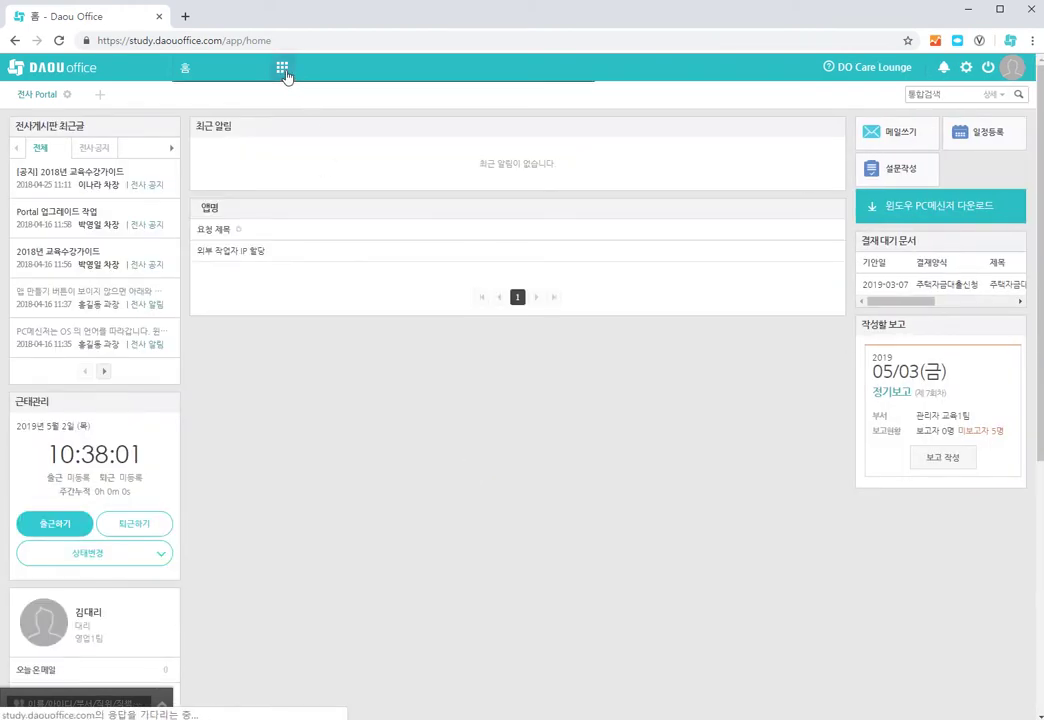
click(284, 72)
click(330, 123)
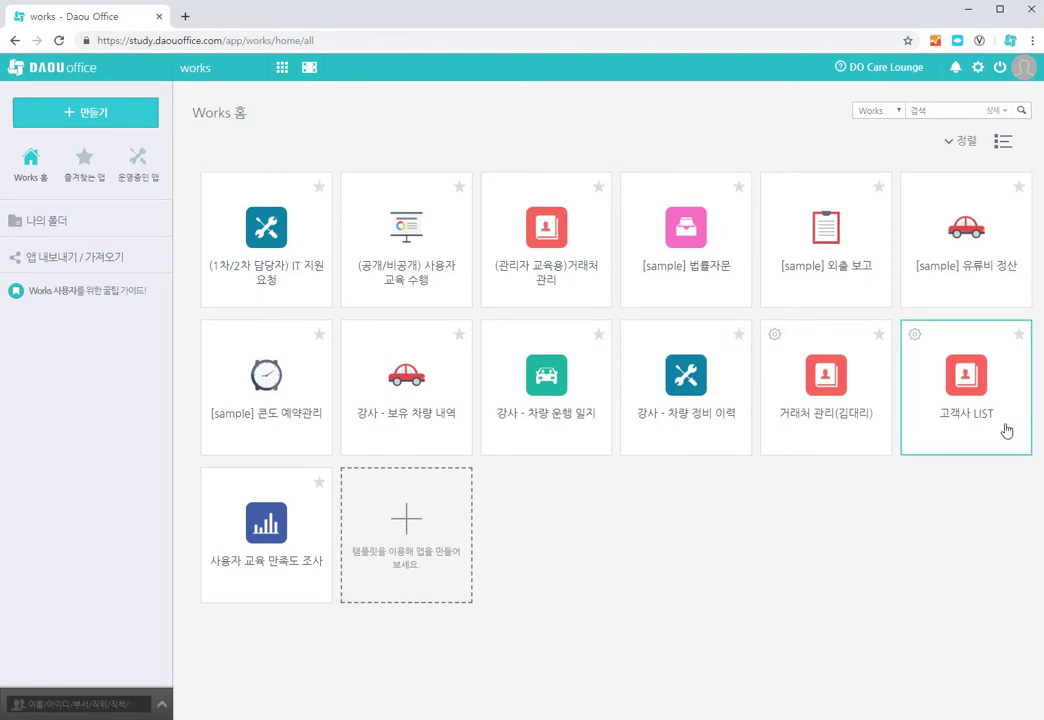
Open the 앱간 데이터 연동 page from the 고객사 LIST app's management settings
click(917, 342)
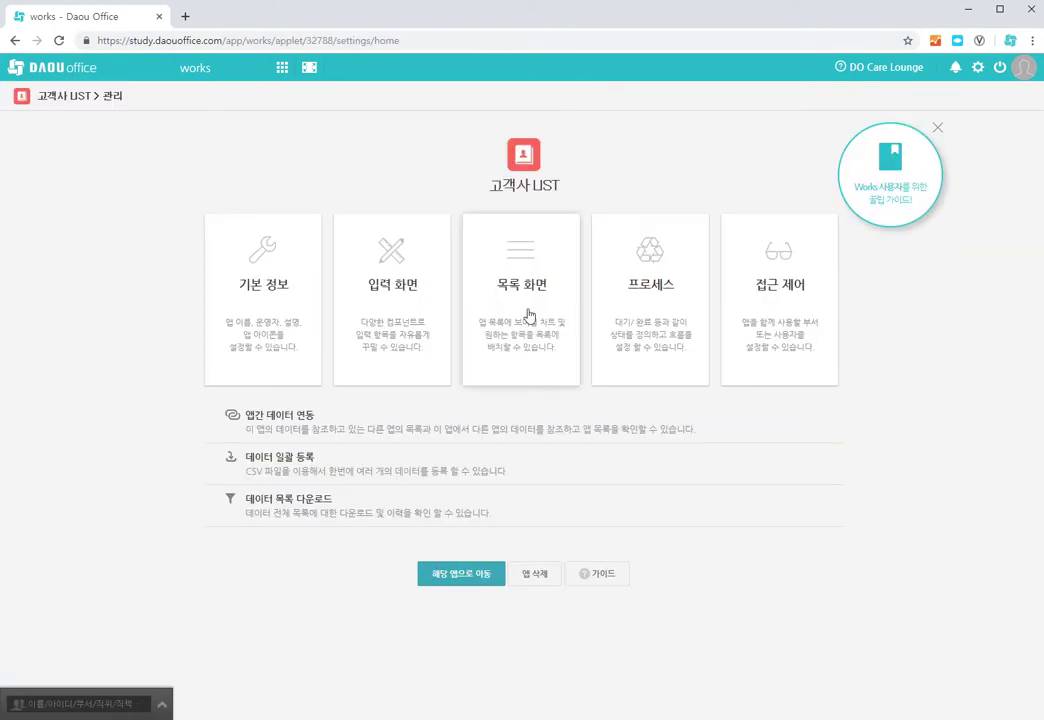
click(302, 419)
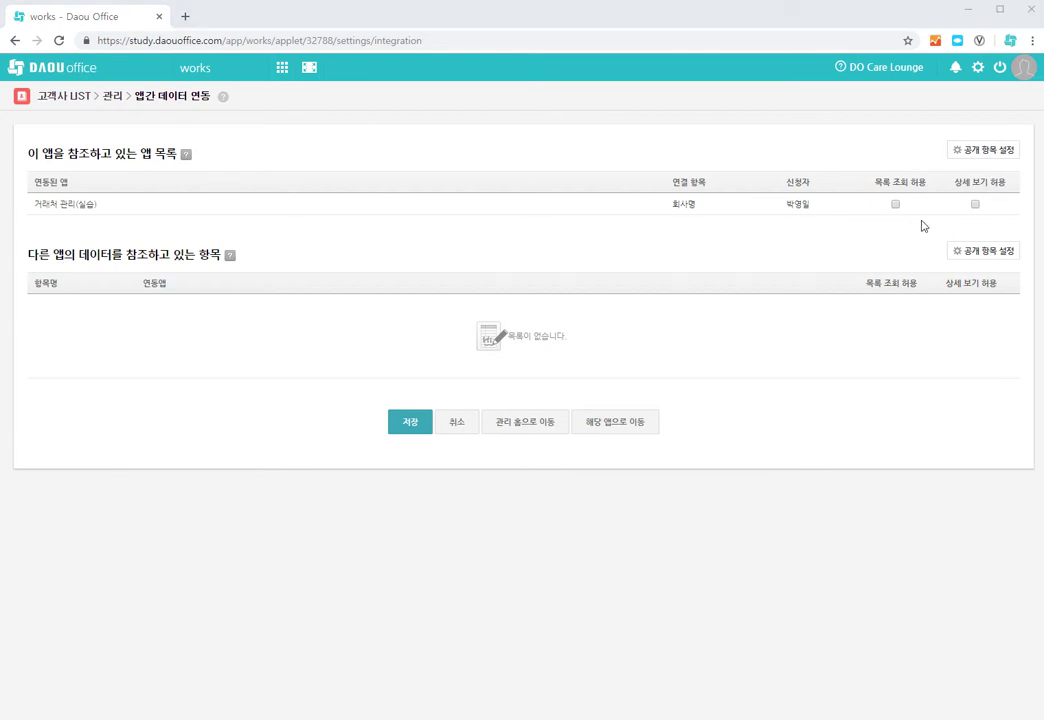
Allow 거래처 관리(실습) to view 고객사 LIST data, then bring up 공개 항목 설정
click(895, 204)
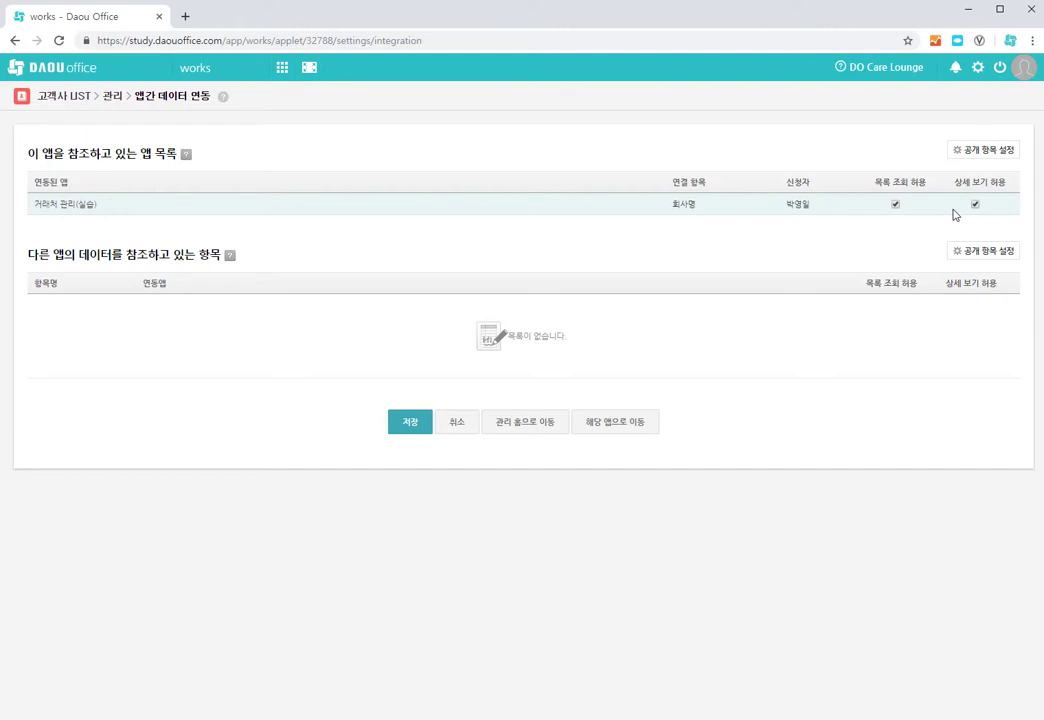
click(975, 152)
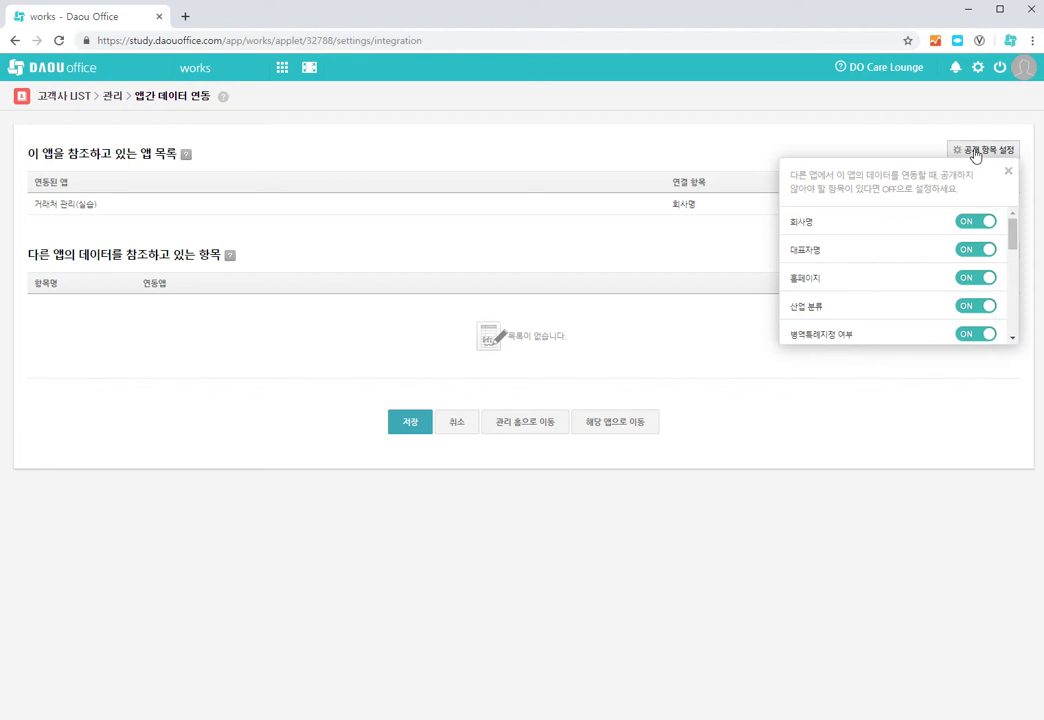
Toggle 대표자명 sharing off and back on, close the popup, and save the integration settings
scroll(909, 247, down, 10)
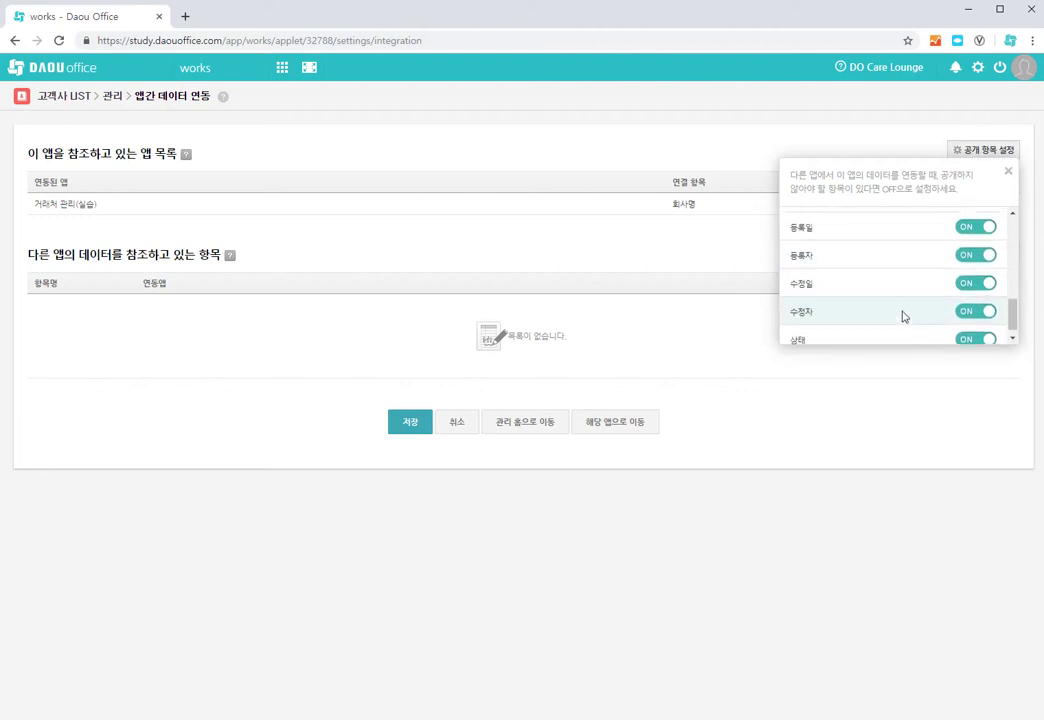
scroll(904, 312, up, 10)
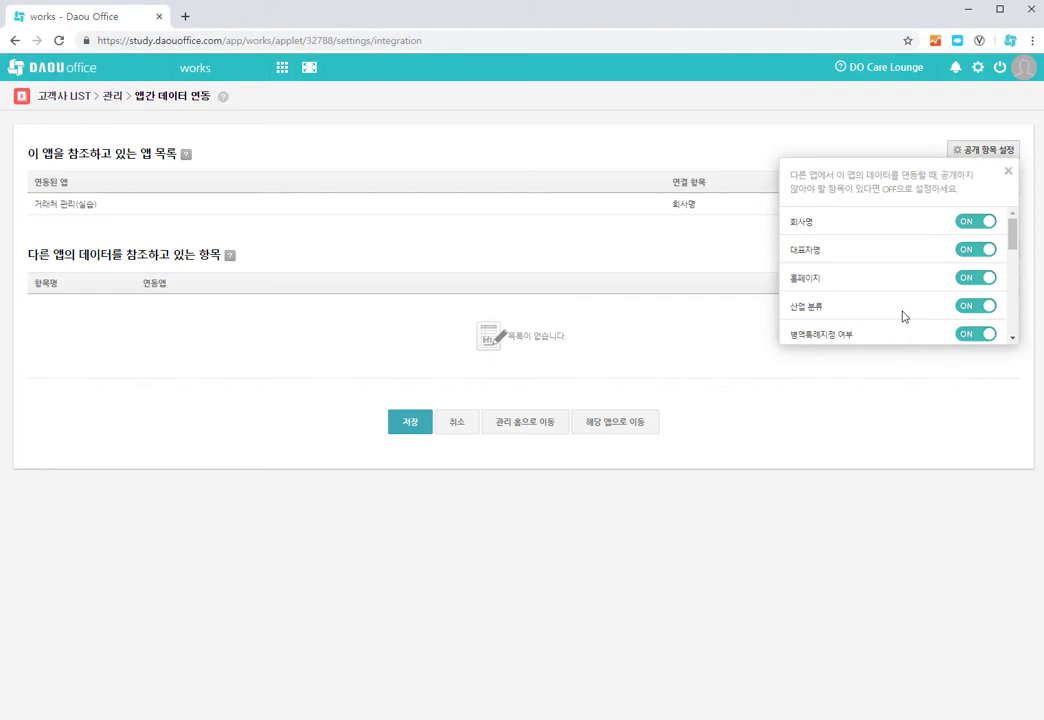
click(976, 250)
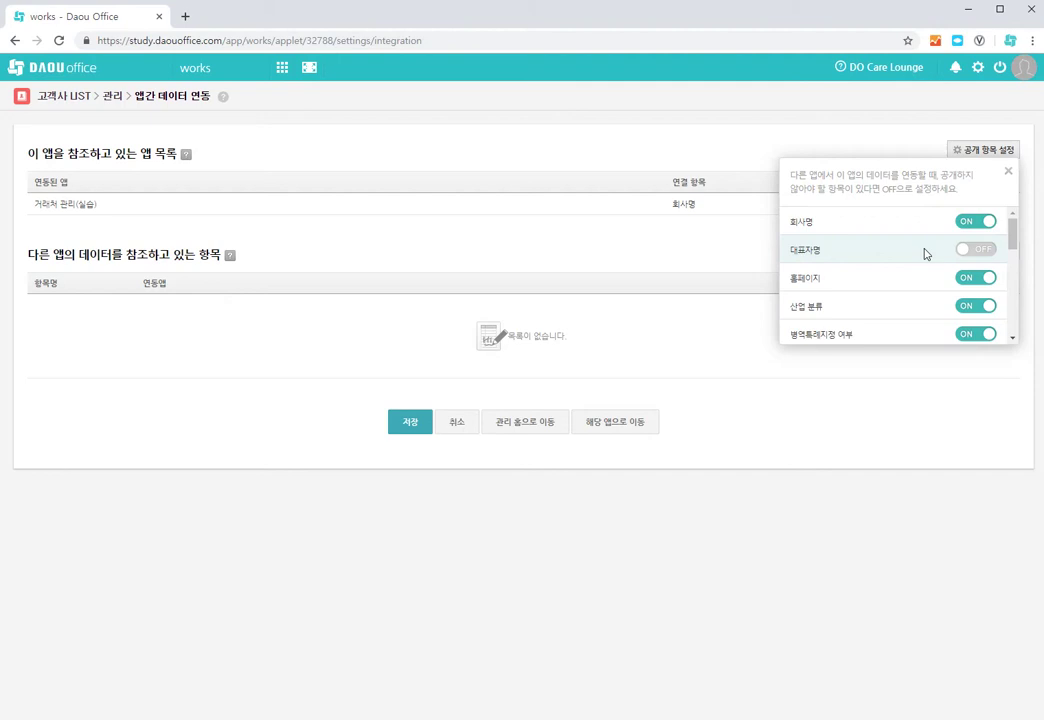
click(985, 250)
click(1008, 171)
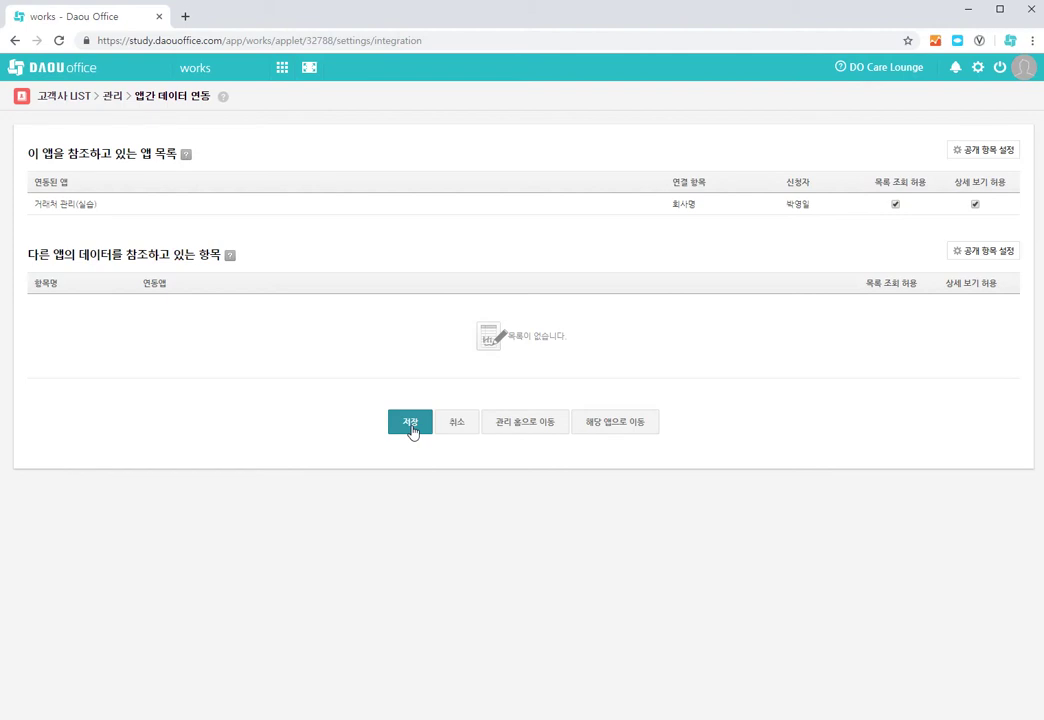
click(411, 427)
Sign out and log back in under the other saved account
click(1000, 72)
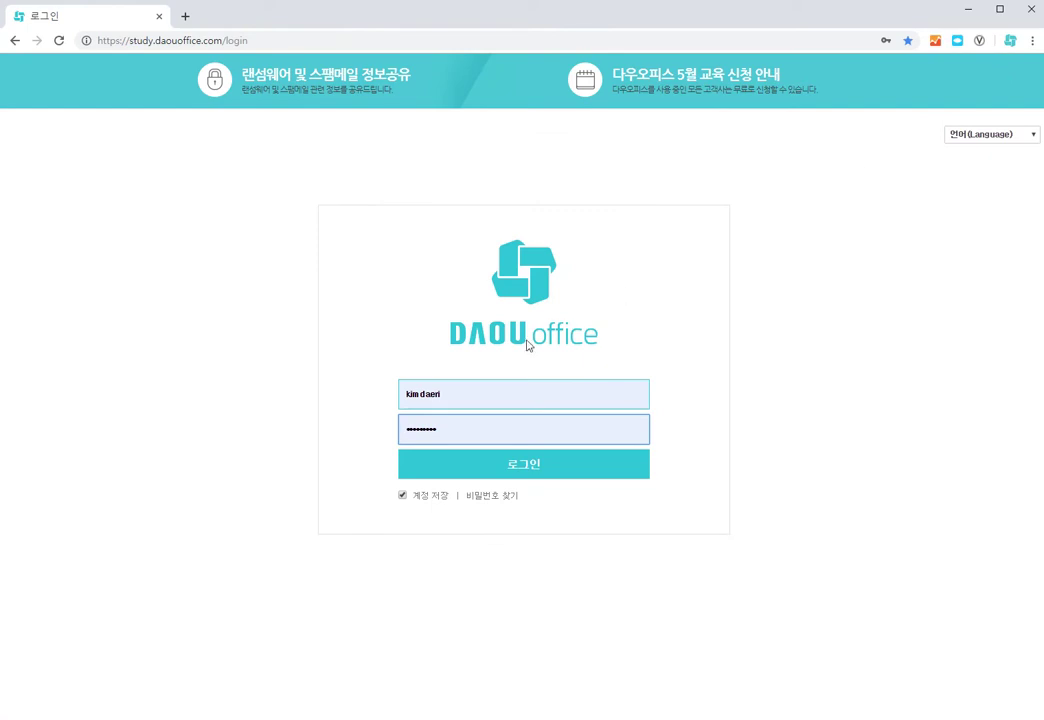
click(477, 389)
key(BackSpace)
key(BackSpace)
key(BackSpace)
key(BackSpace)
key(BackSpace)
key(BackSpace)
key(BackSpace)
key(BackSpace)
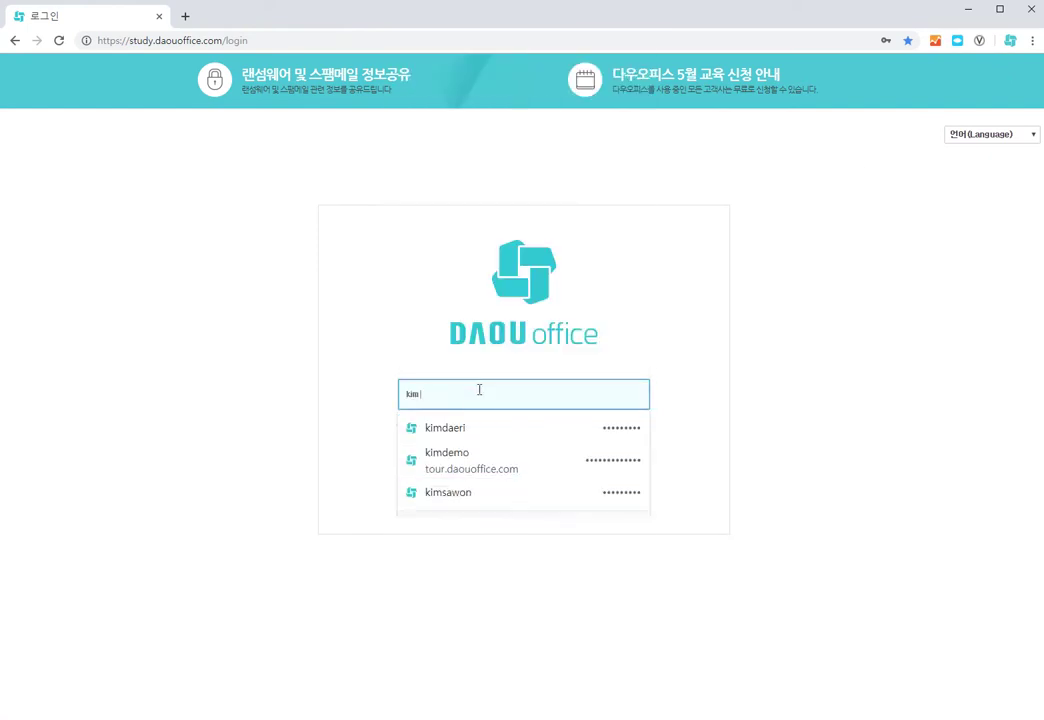
text(y)
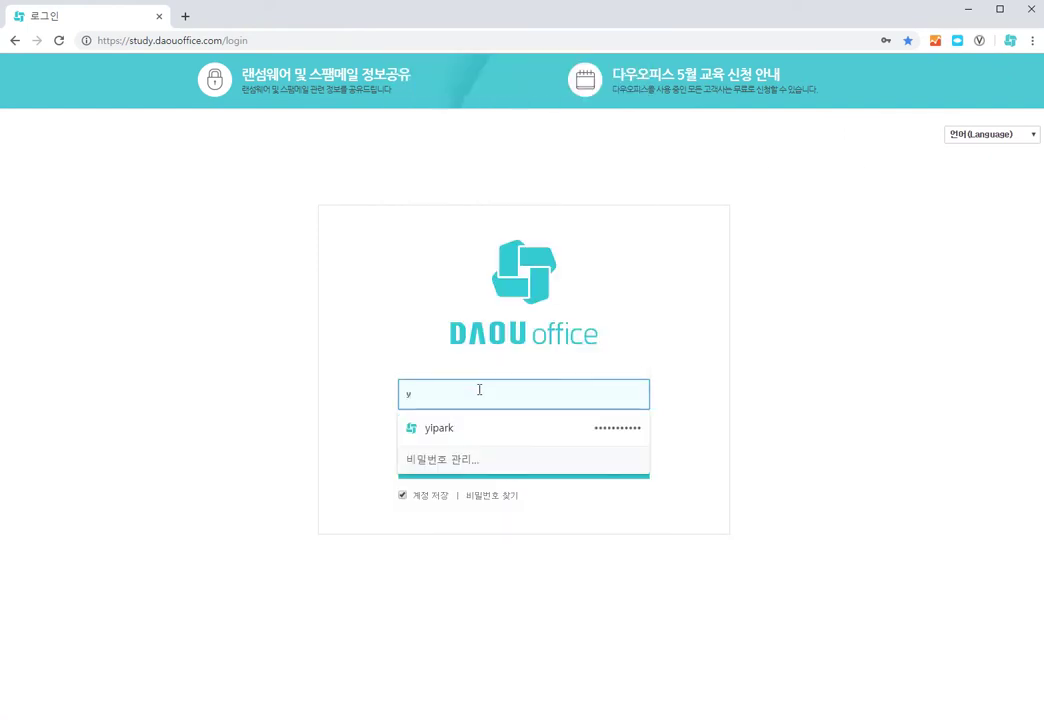
text(i)
click(486, 434)
click(487, 476)
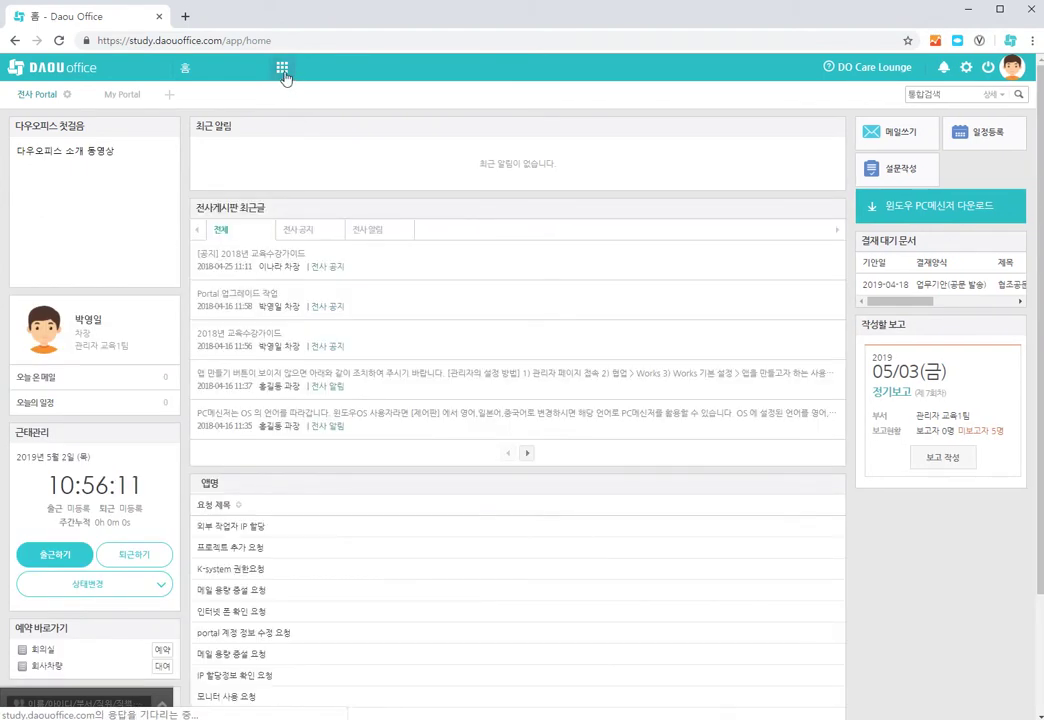
click(283, 70)
From Works, open 거래처 관리(실습), start a new record, and open the 고객사명 search
click(329, 124)
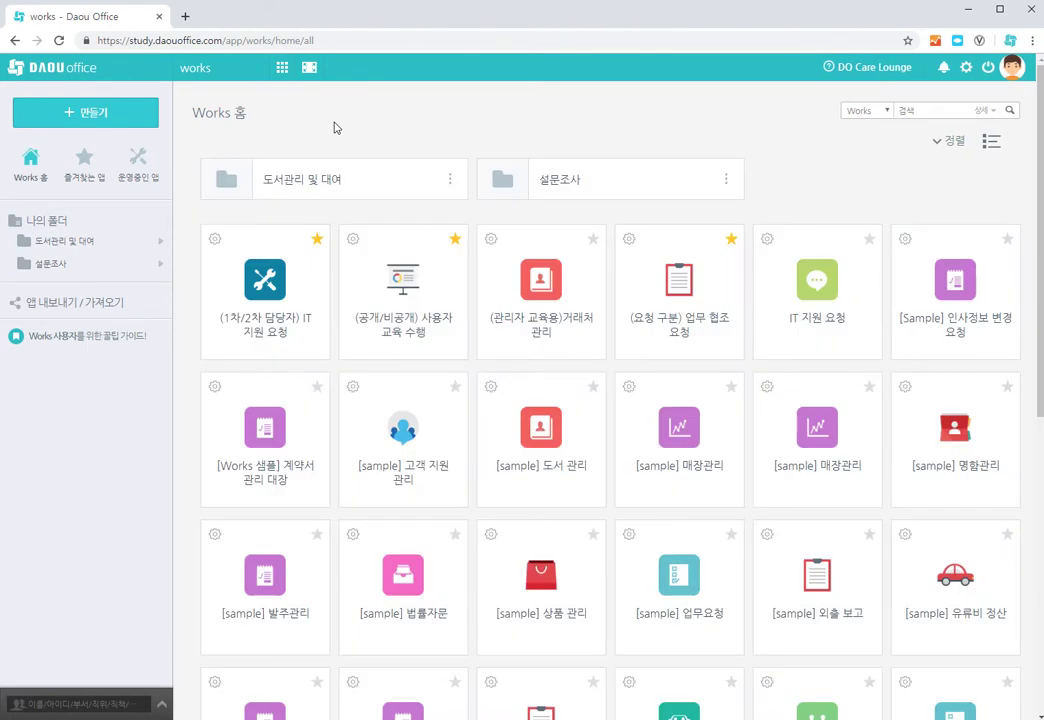
scroll(629, 403, down, 5)
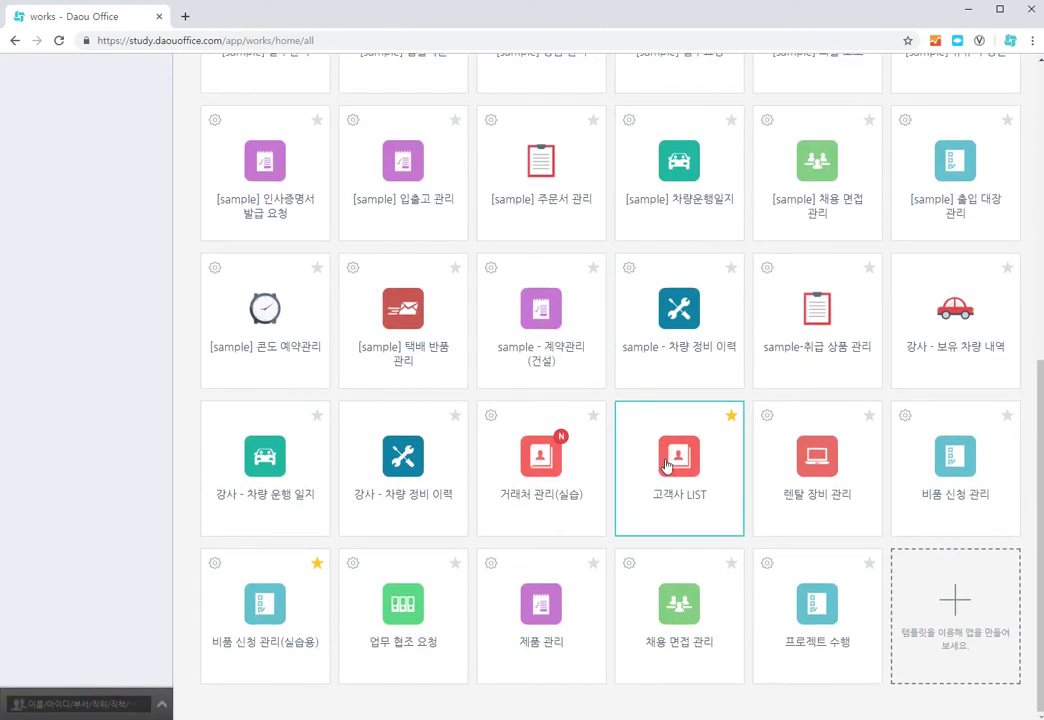
click(540, 470)
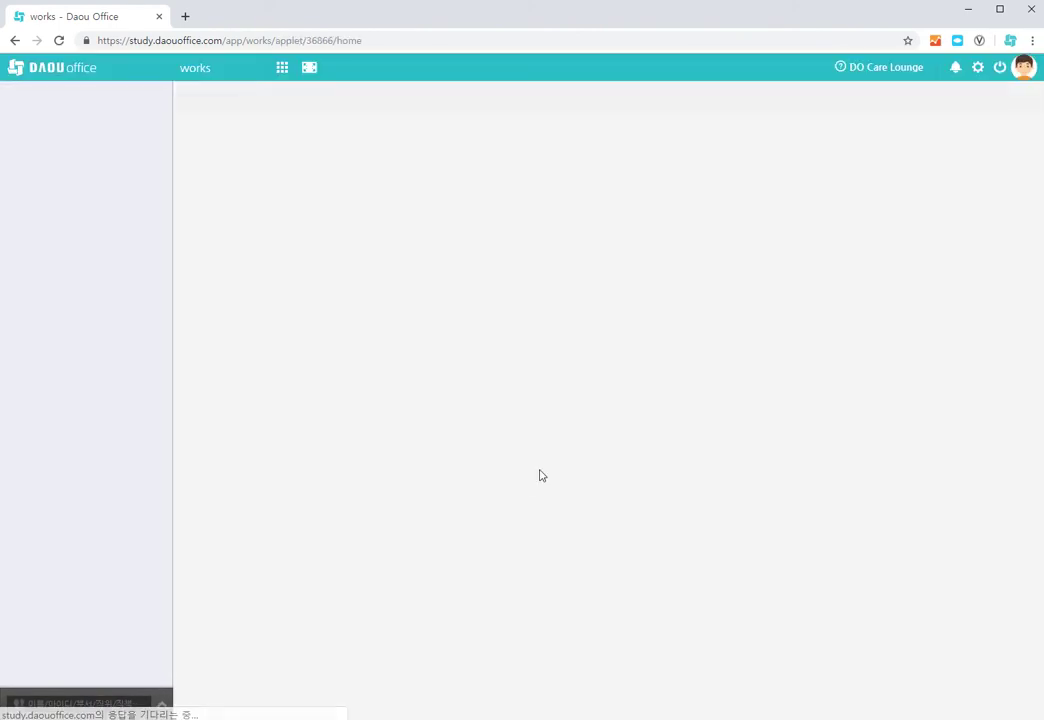
click(133, 152)
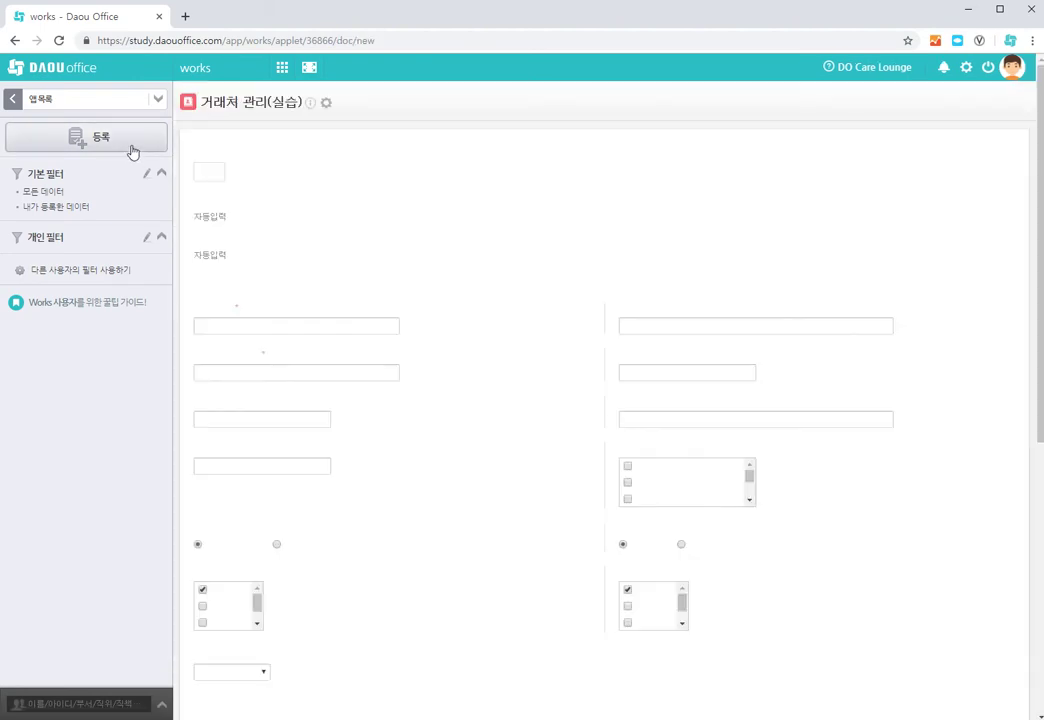
click(218, 172)
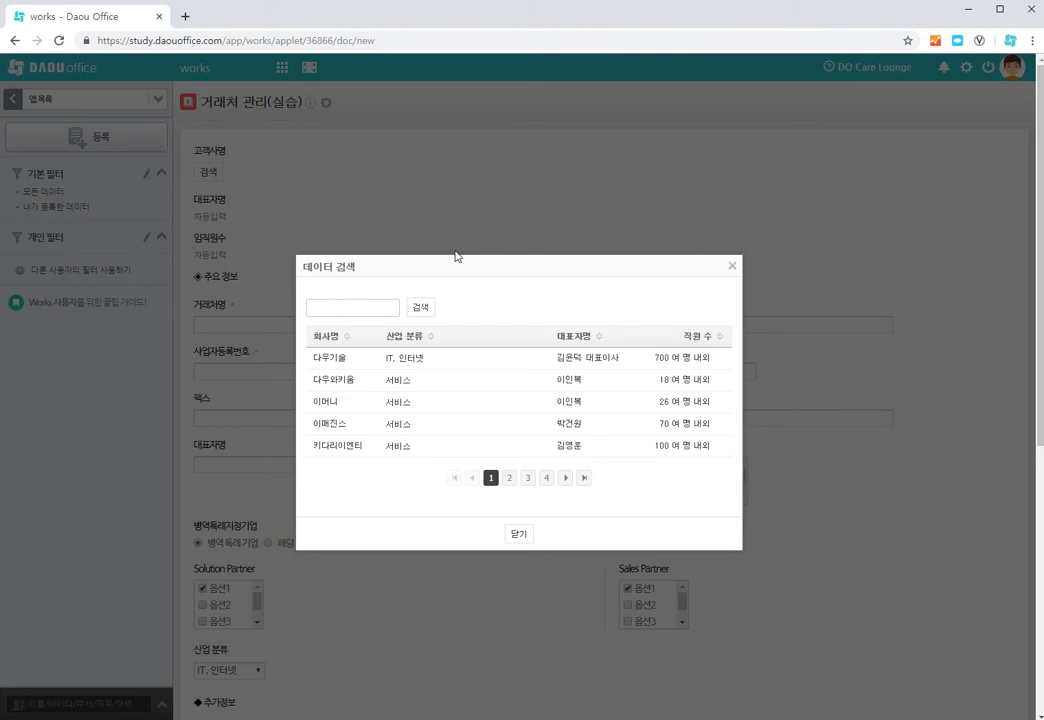
Pick 다우기술 in the 고객사명 lookup and type '다우깃술' as the 거래처명
click(371, 365)
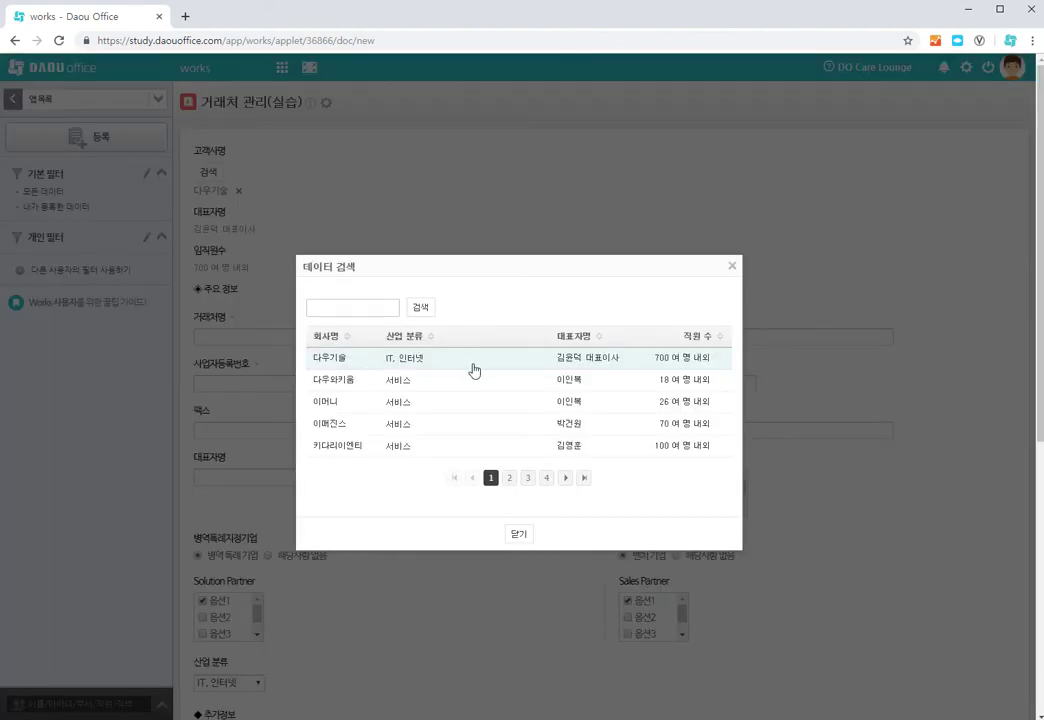
click(519, 535)
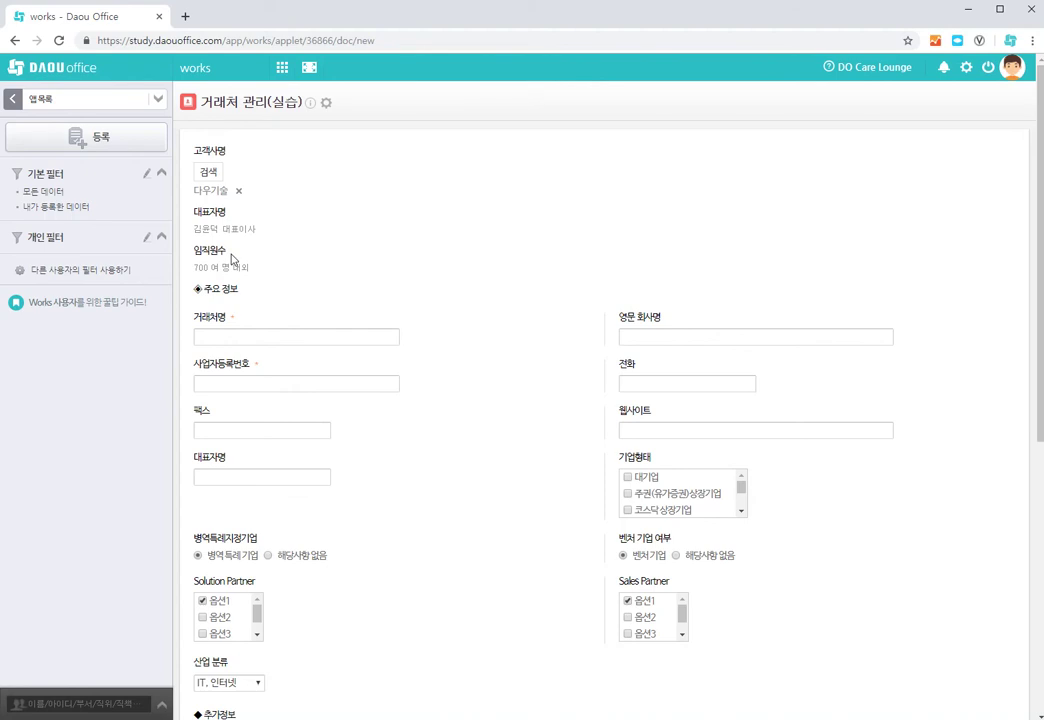
click(222, 335)
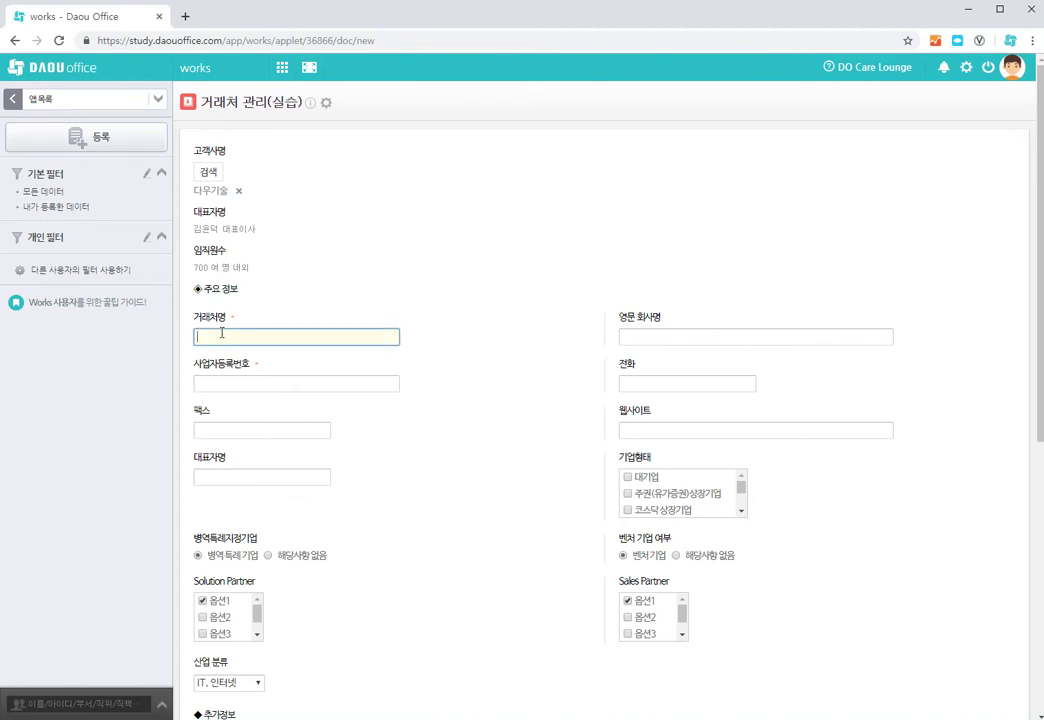
text(다우깃)
text(술)
Enter business number 11-111-11, mark the company as 대기업, and register the record
click(240, 388)
text(11-111-11)
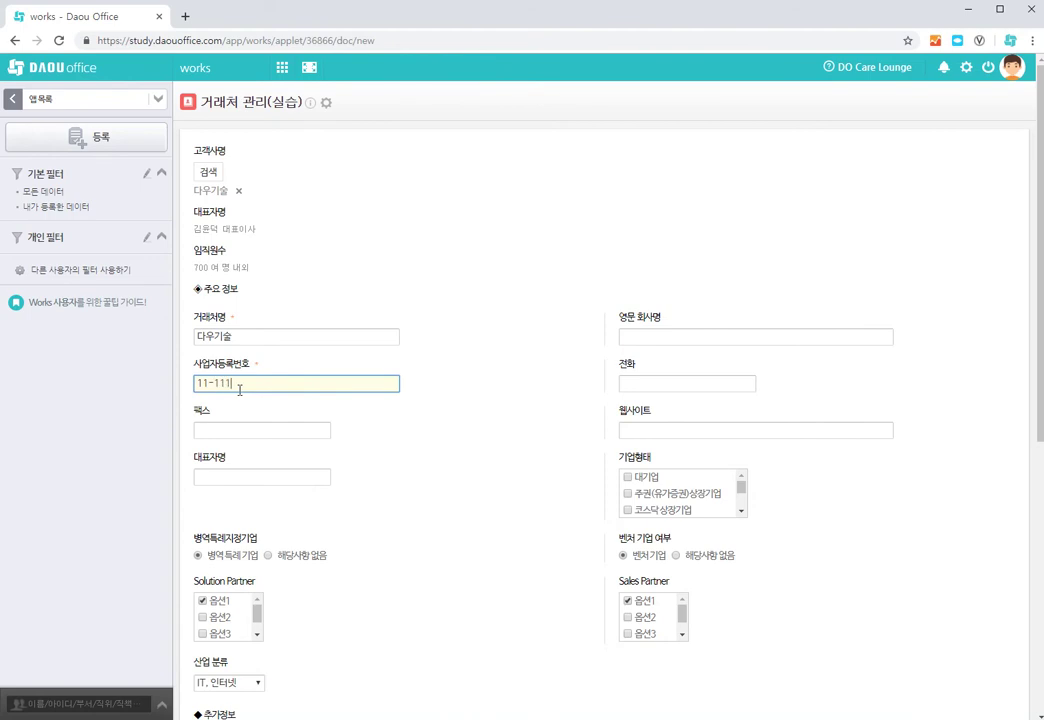
click(627, 477)
scroll(535, 493, down, 5)
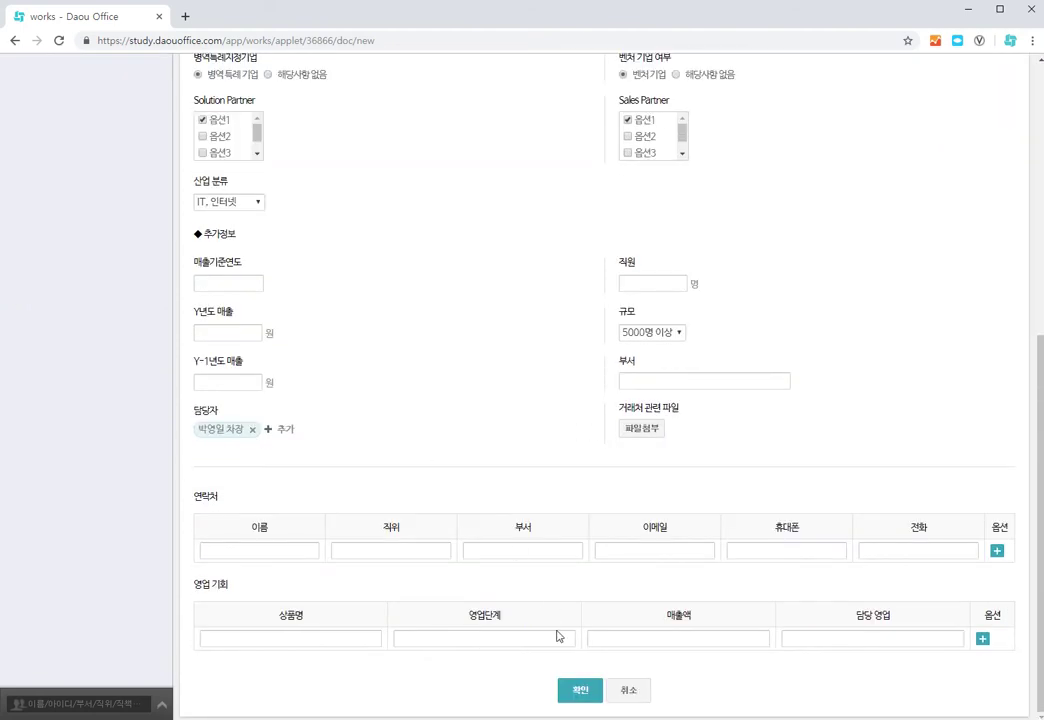
click(576, 690)
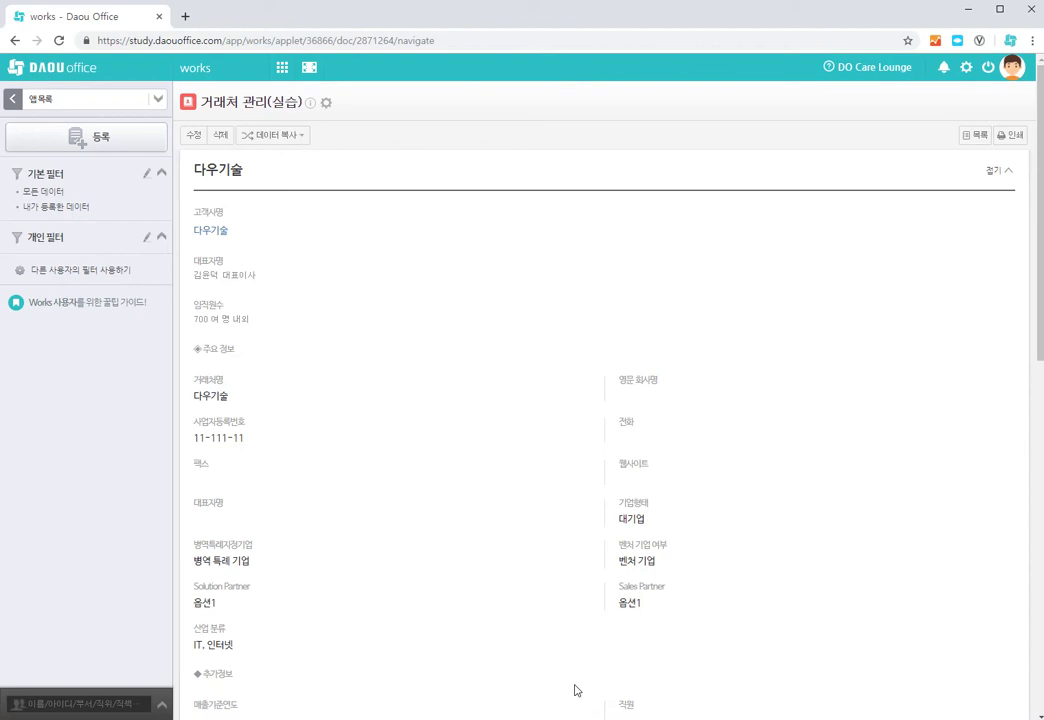
click(56, 195)
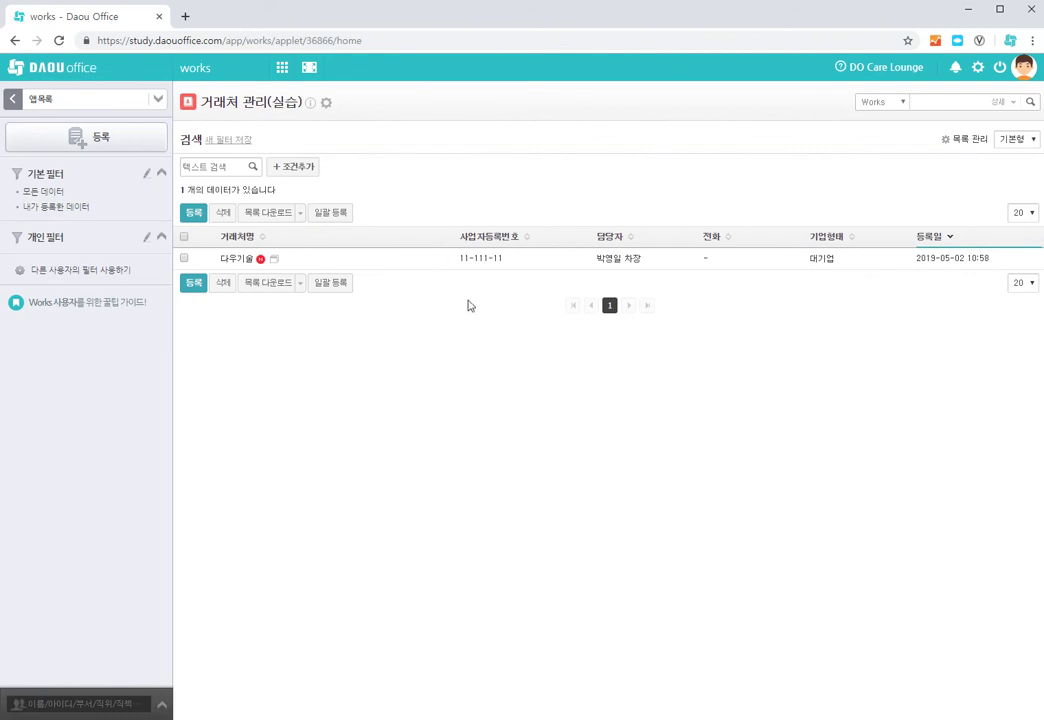
click(327, 105)
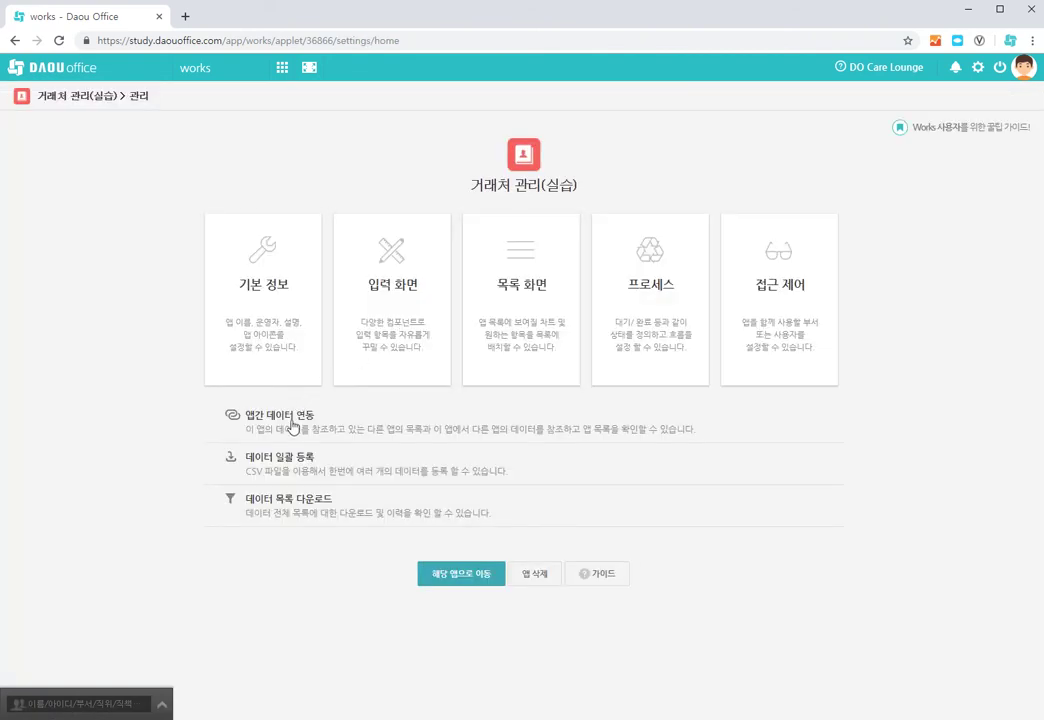
click(291, 425)
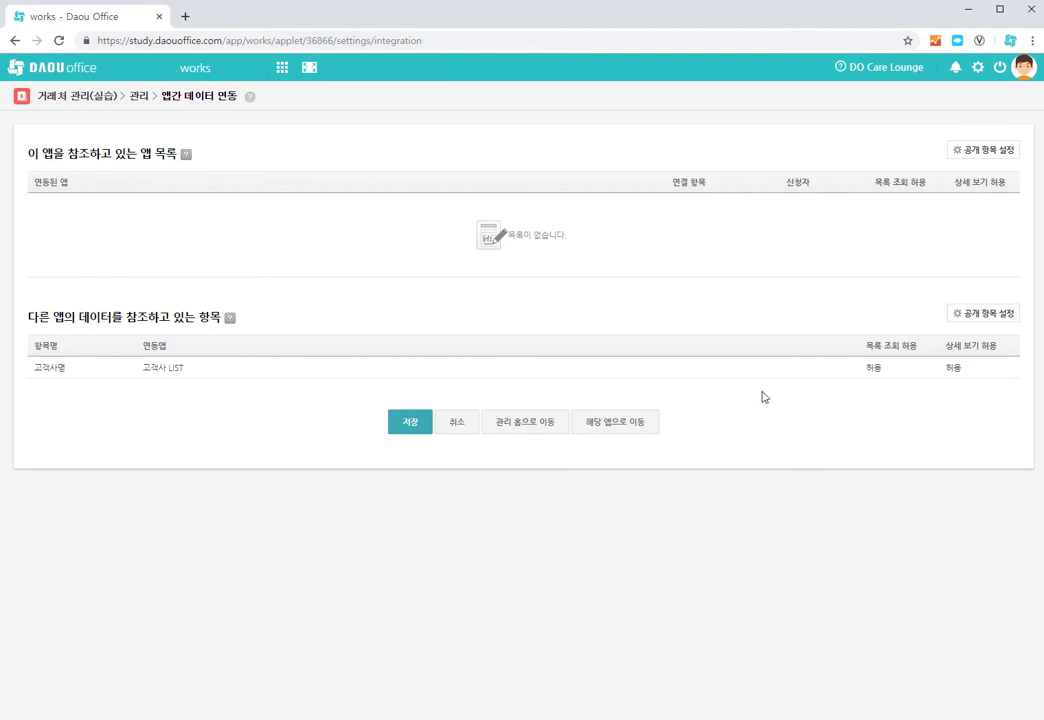
click(628, 432)
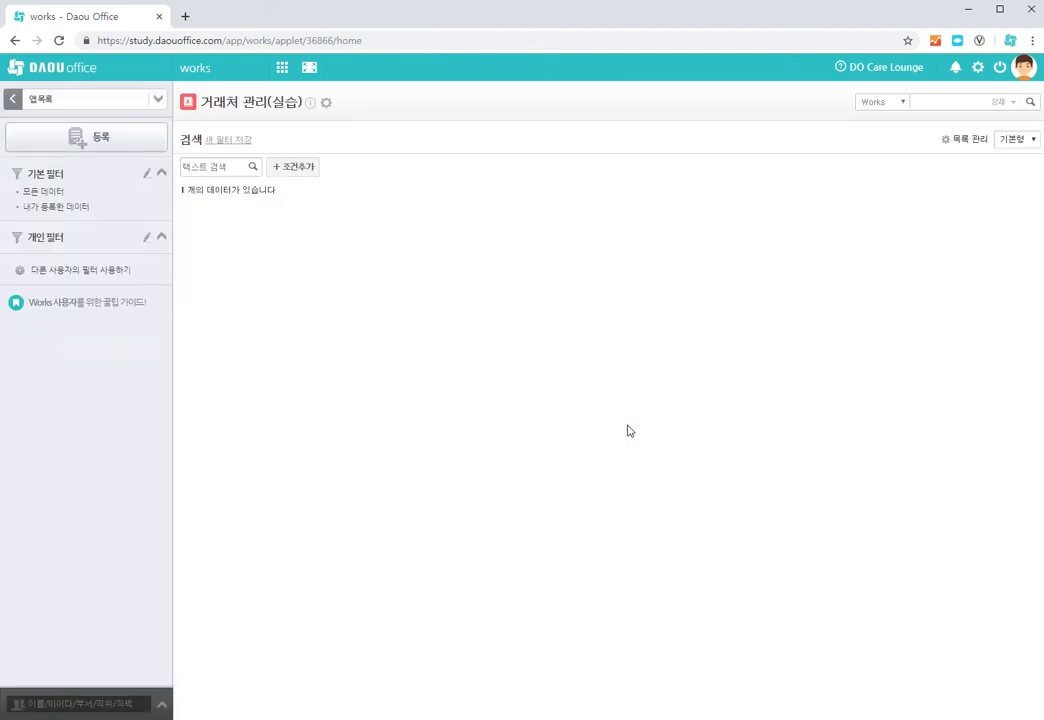
click(242, 264)
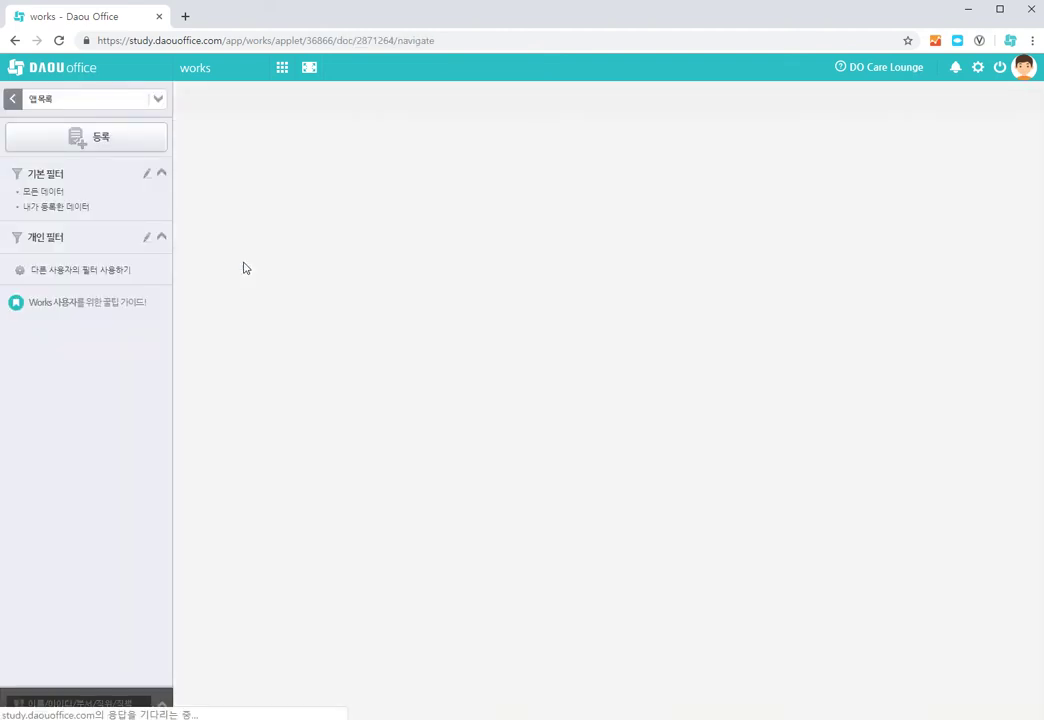